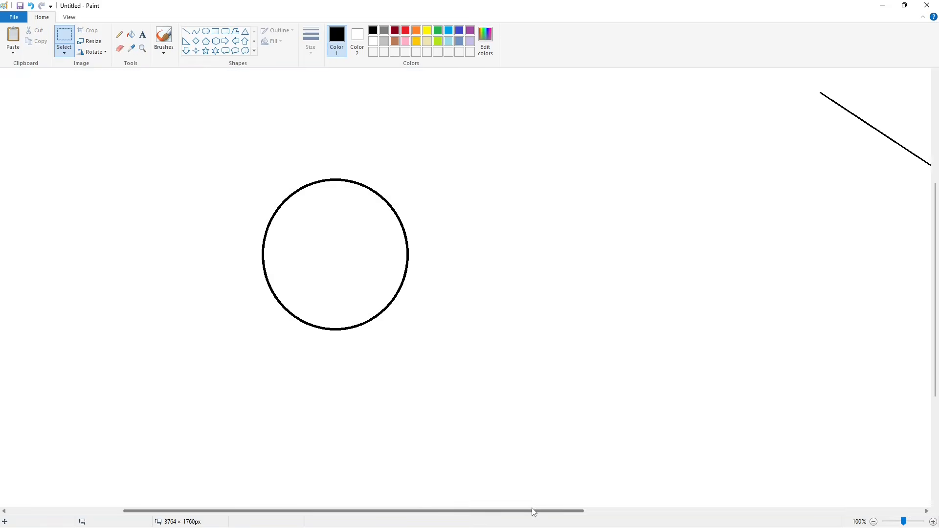
Step: Paste the copied diagonal line with a transparent selection and place it tangent to the circle's upper-right edge
key(ctrl+v)
click(64, 51)
click(95, 141)
drag(127, 183, 378, 200)
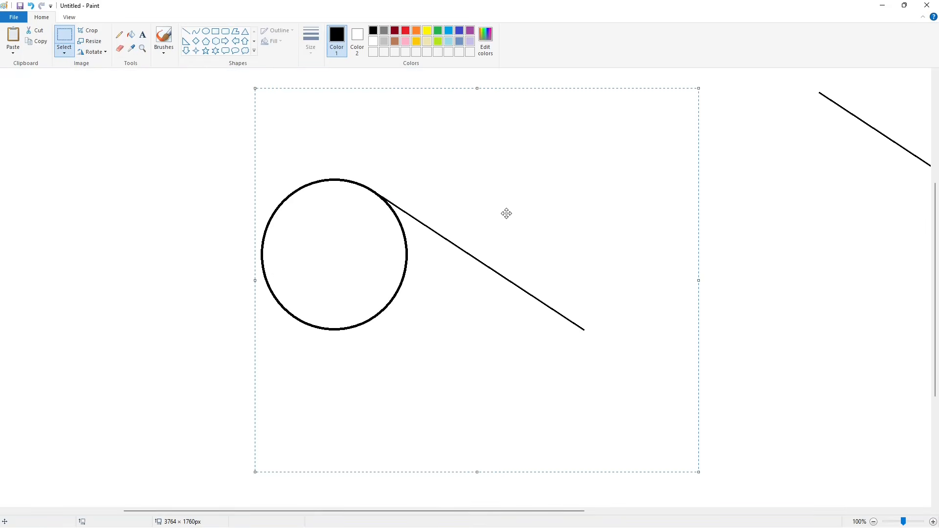
click(744, 254)
Step: Draw a horizontal line about 502 px long from the circle's lowest point to the diagonal line's lower end
click(874, 522)
click(934, 522)
click(186, 31)
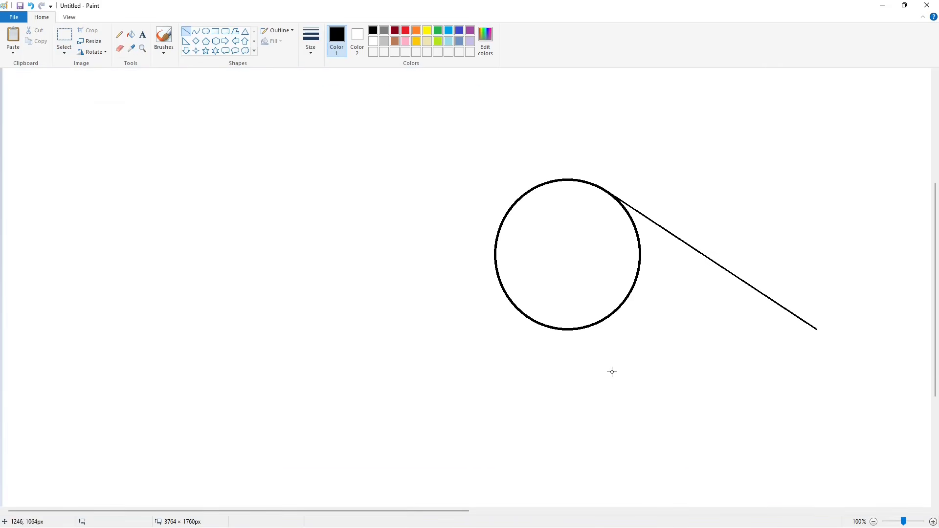
drag(571, 330, 817, 329)
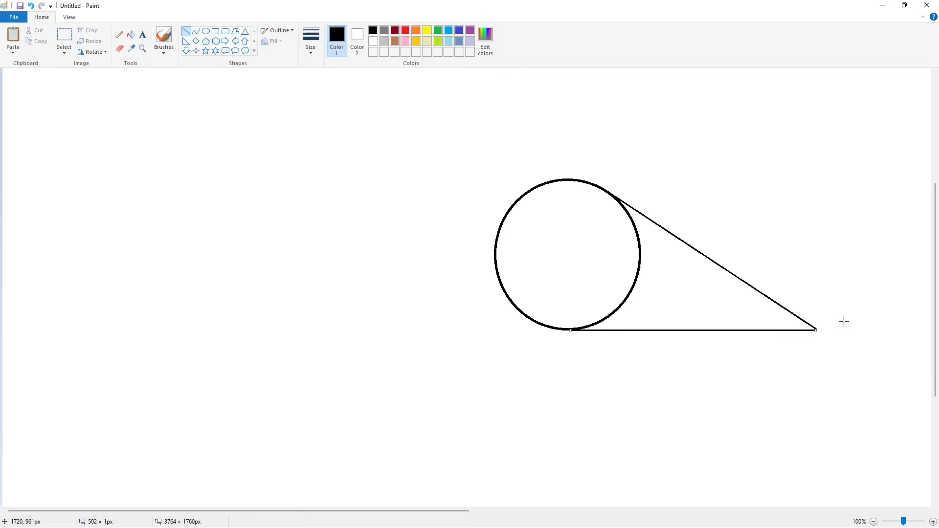
Step: Fill the closed teardrop petal, including its circle, with black
click(129, 38)
click(685, 294)
scroll(863, 485, down, 1)
scroll(648, 425, up, 1)
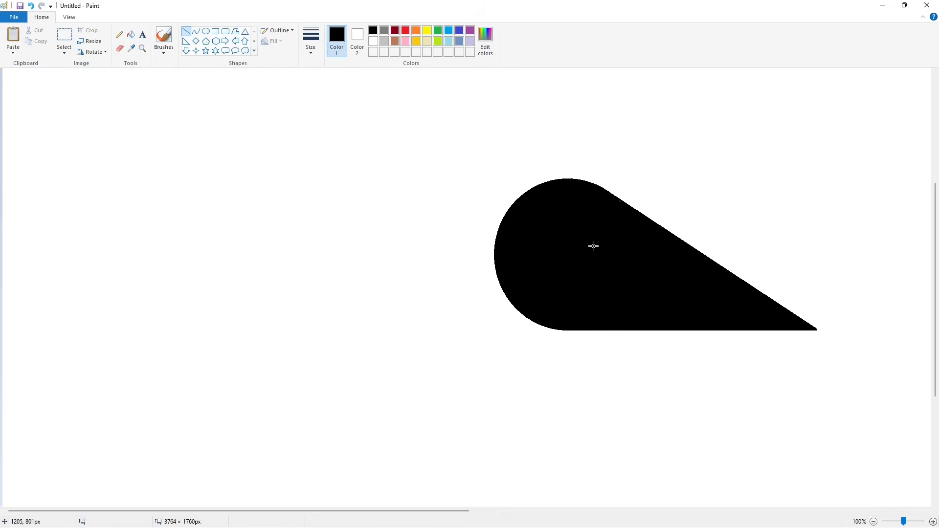
Step: Draw a second circle about 297 px wide just above the black petal
scroll(820, 452, down, 1)
click(206, 31)
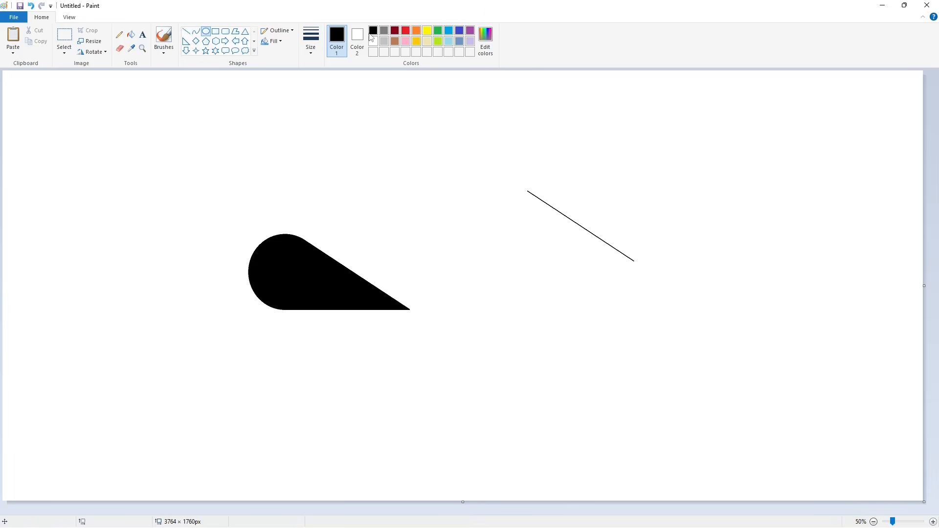
drag(278, 155, 348, 222)
drag(315, 155, 314, 152)
drag(348, 189, 351, 189)
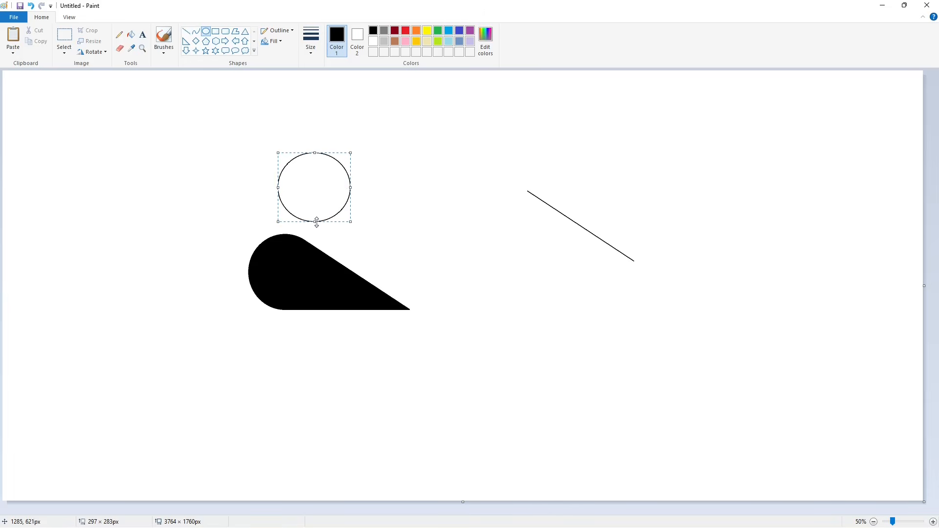
drag(315, 221, 401, 290)
click(409, 224)
Step: Draw tangent lines from both sides of the second circle to a shared tip above the first petal's point
click(186, 31)
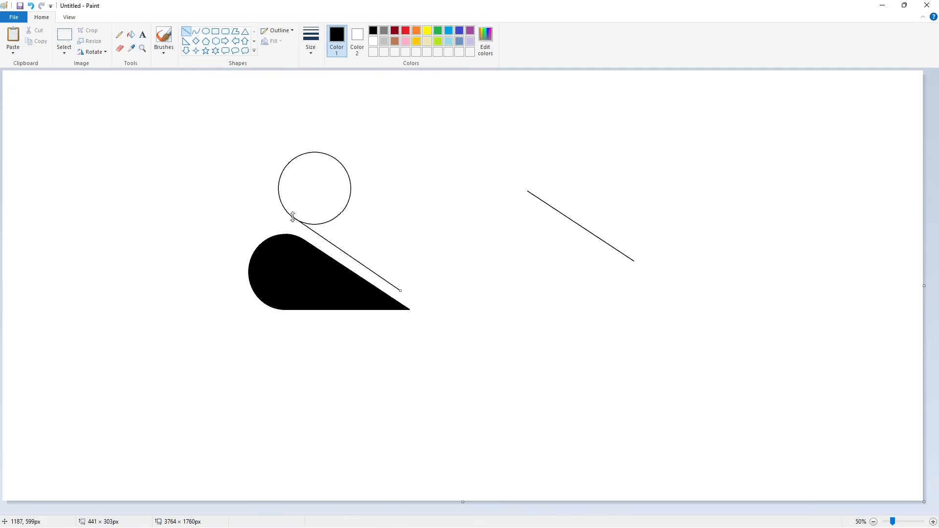
click(383, 212)
drag(348, 171, 400, 291)
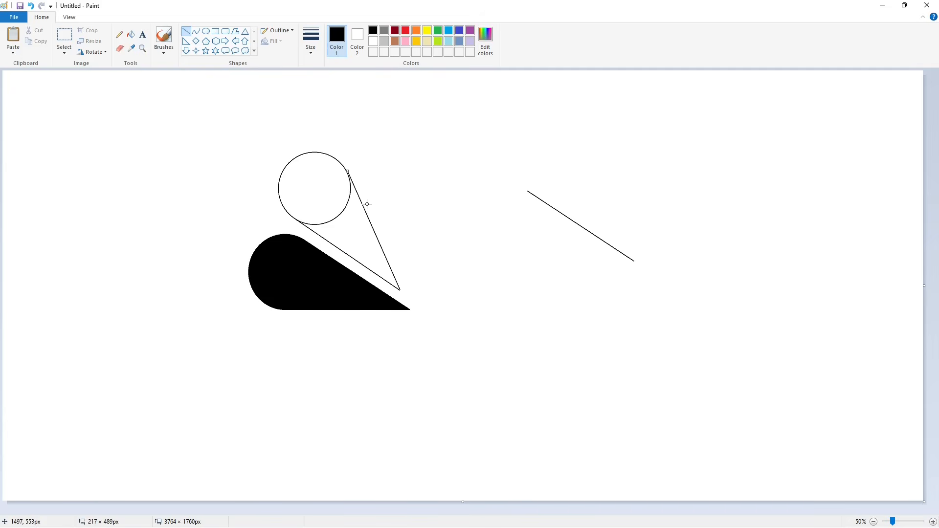
click(411, 192)
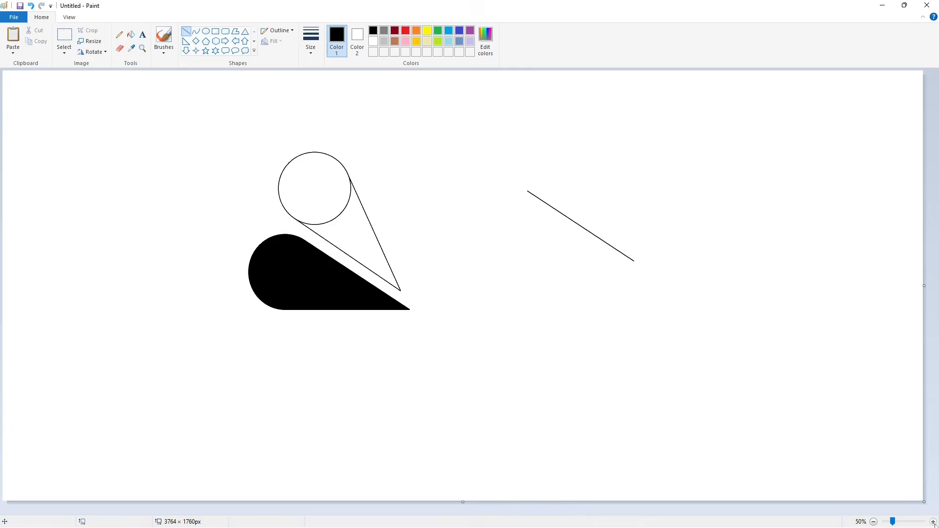
click(933, 522)
drag(586, 402, 472, 155)
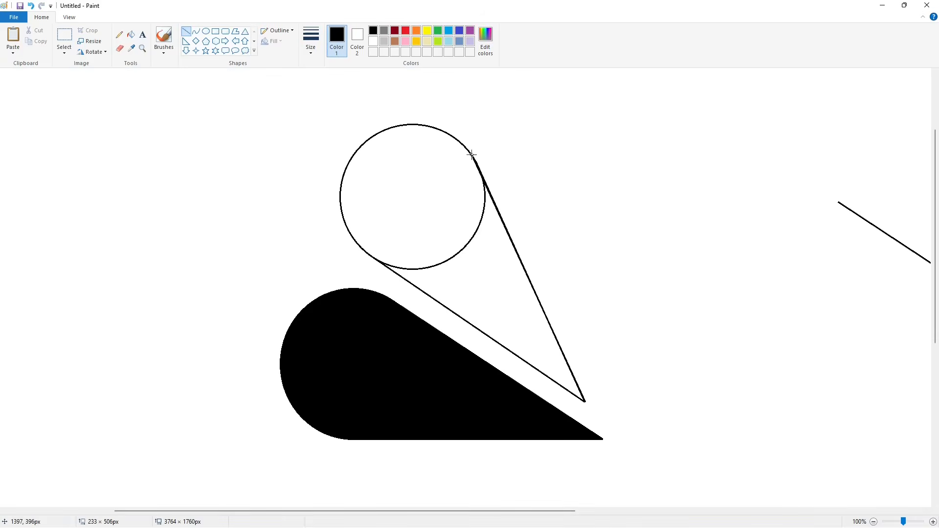
Step: Fill the second teardrop petal solid black
click(131, 34)
click(464, 219)
click(186, 31)
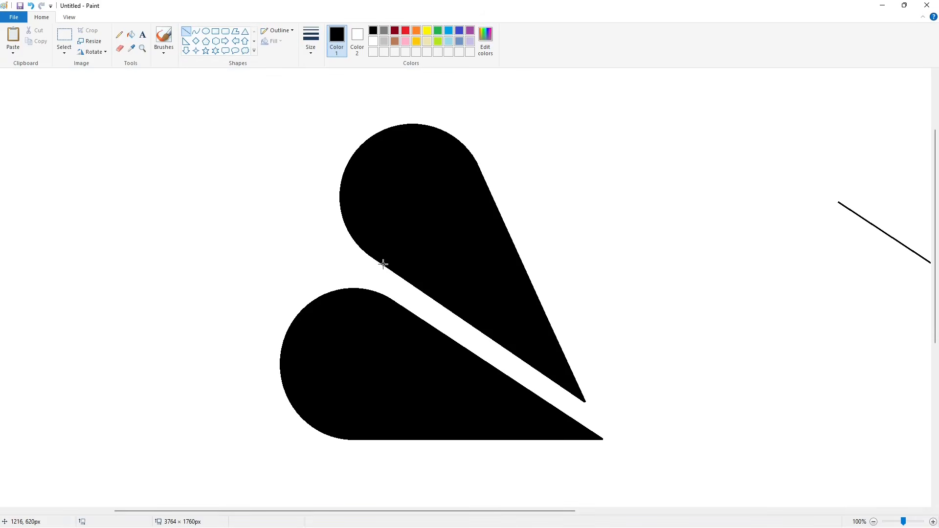
Step: Draw a third circle of matching size above and to the right of the second petal
scroll(630, 381, down, 1)
click(206, 32)
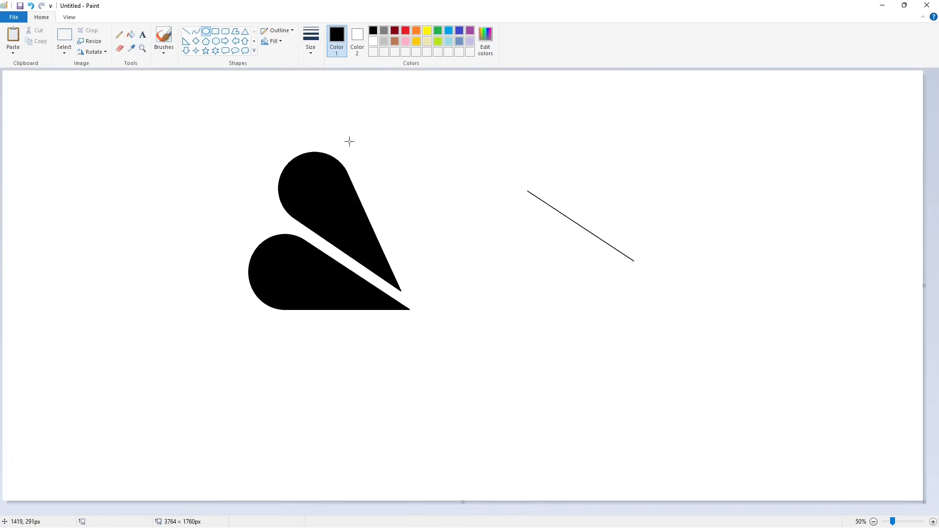
drag(351, 105, 421, 182)
mouse_move(392, 155)
mouse_down()
mouse_move(391, 146)
mouse_move(424, 139)
mouse_up()
Step: Draw tangent lines from both sides of the third circle down to a common tip beside the second petal
click(186, 31)
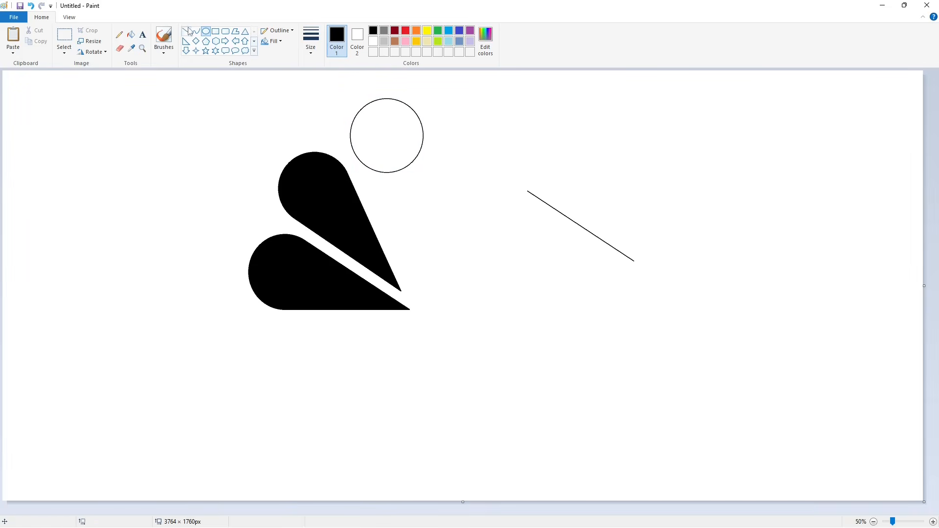
drag(357, 158, 404, 269)
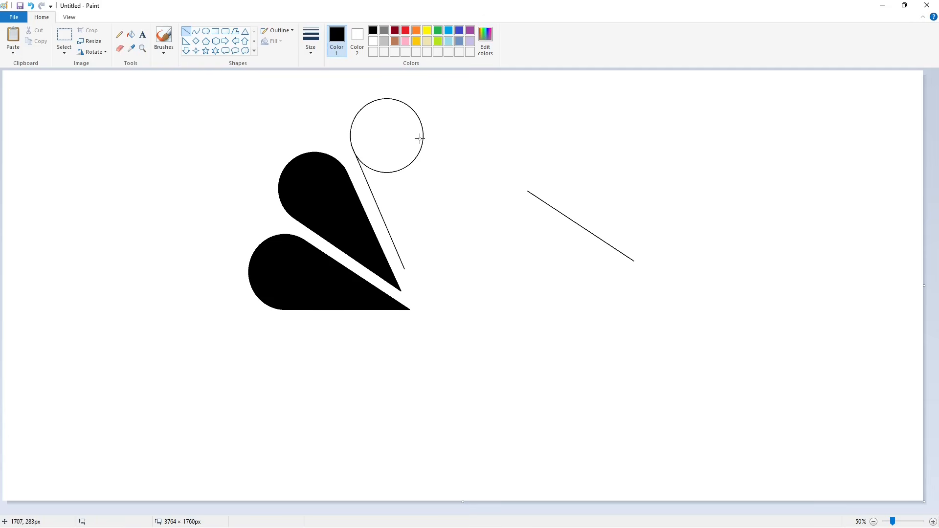
mouse_move(419, 139)
mouse_down()
mouse_move(404, 270)
mouse_move(422, 140)
mouse_up()
scroll(759, 443, up, 1)
scroll(617, 447, right, 5)
scroll(489, 342, up, 3)
drag(402, 469, 440, 207)
Step: Fill the third teardrop petal's circle and tapered part with black
click(131, 34)
click(324, 206)
click(364, 281)
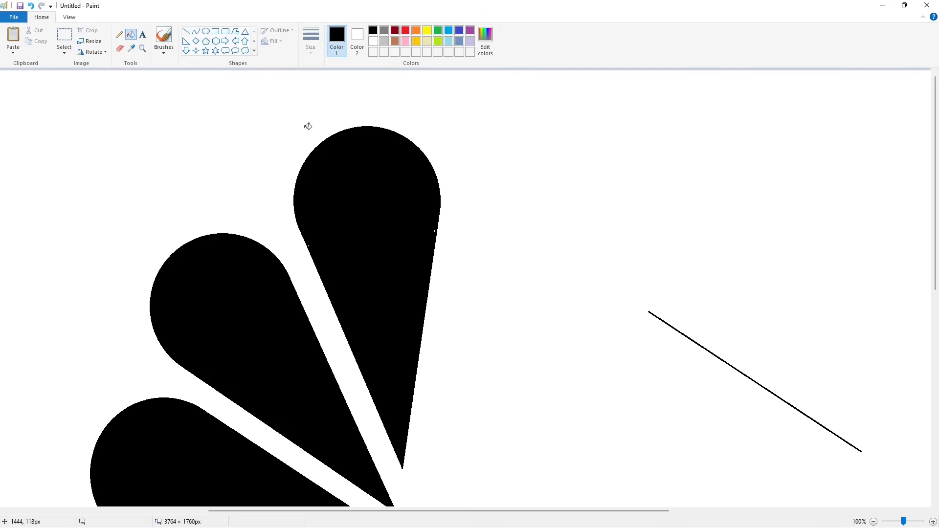
click(186, 31)
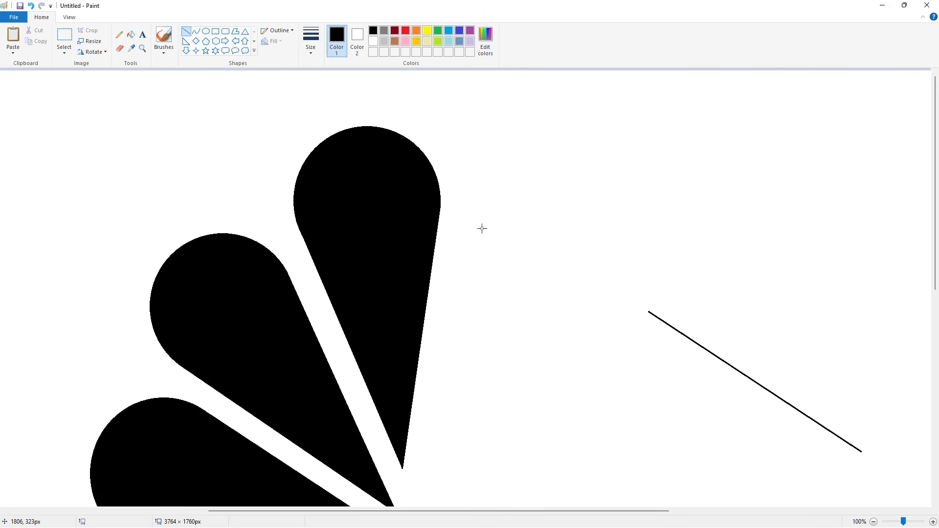
Step: Remove the leftover diagonal line beside the petals by filling it with white
click(874, 522)
click(131, 34)
click(373, 41)
click(581, 228)
Step: Copy the three petals, flip the copy horizontally and place it symmetrically on the right side of the fan
click(64, 35)
drag(494, 345, 142, 77)
key(ctrl+c)
key(ctrl+v)
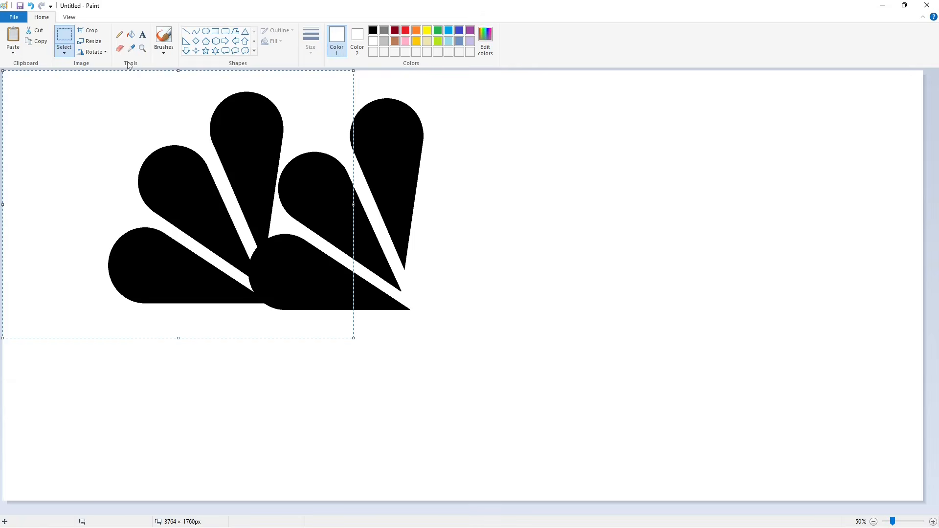
click(91, 52)
click(98, 109)
drag(169, 223, 533, 226)
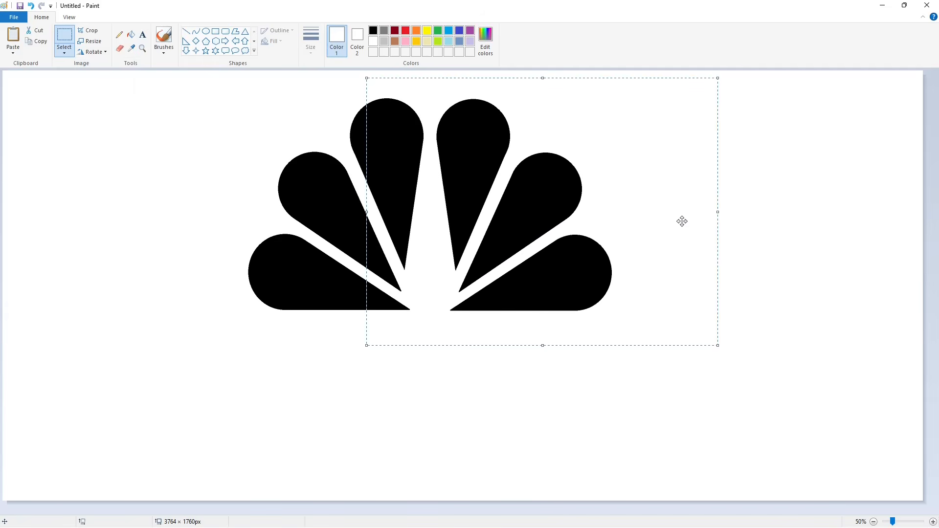
click(783, 231)
Step: Fill the inner petal on the right half of the fan with purple
click(130, 35)
click(470, 31)
click(473, 147)
Step: Draw two black curves forming a beak-shaped notch on the purple petal's left edge
click(195, 31)
click(373, 31)
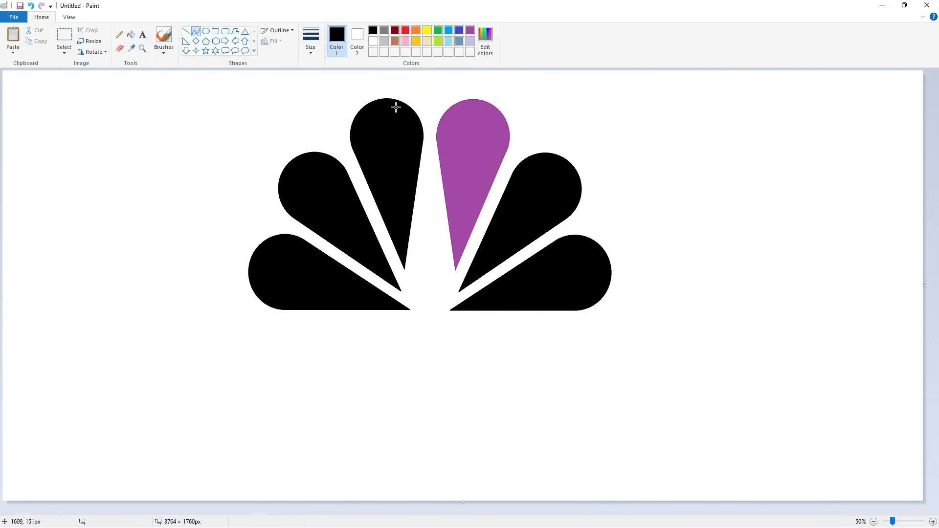
click(455, 138)
drag(441, 170, 439, 149)
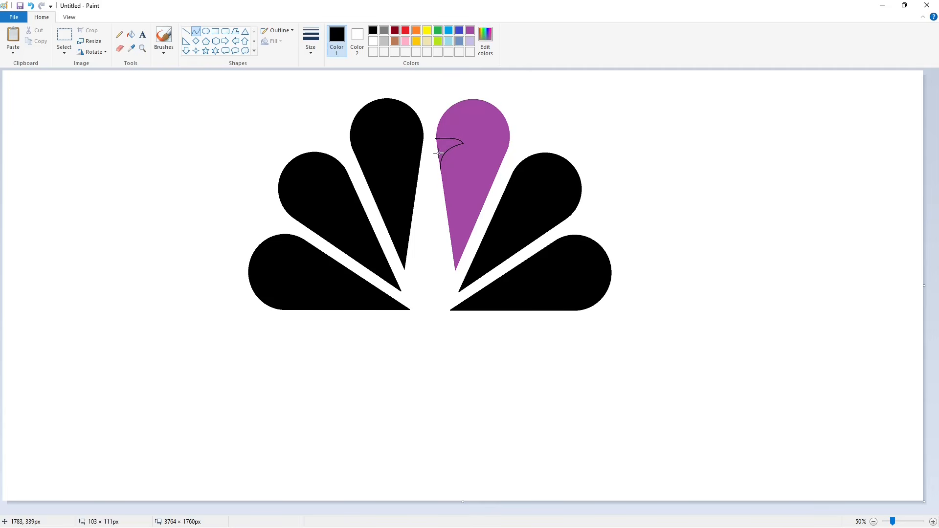
click(627, 174)
Step: Fill the beak notch with white and the rest of the purple petal with black
click(933, 522)
scroll(664, 445, up, 2)
click(130, 34)
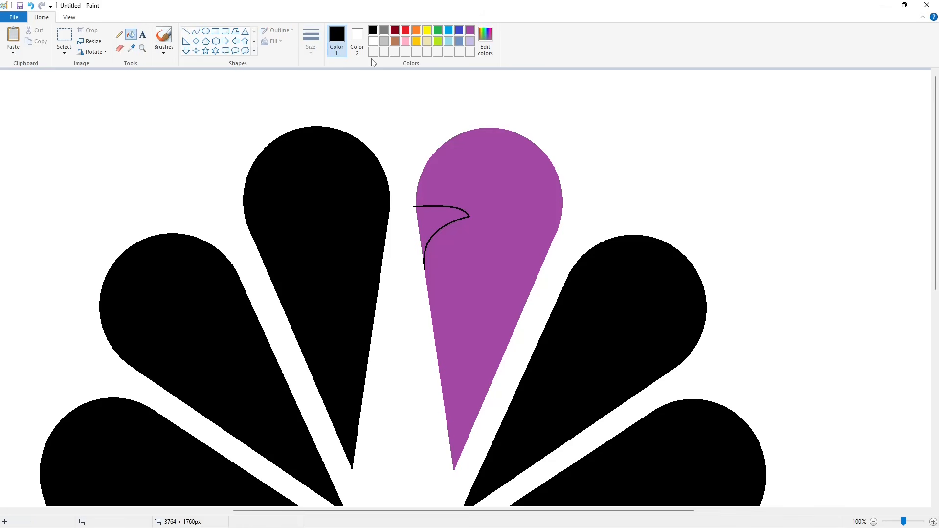
right_click(436, 213)
click(545, 202)
Step: Cover the stray black curve ends along the notch's outer edge with white lines
click(186, 30)
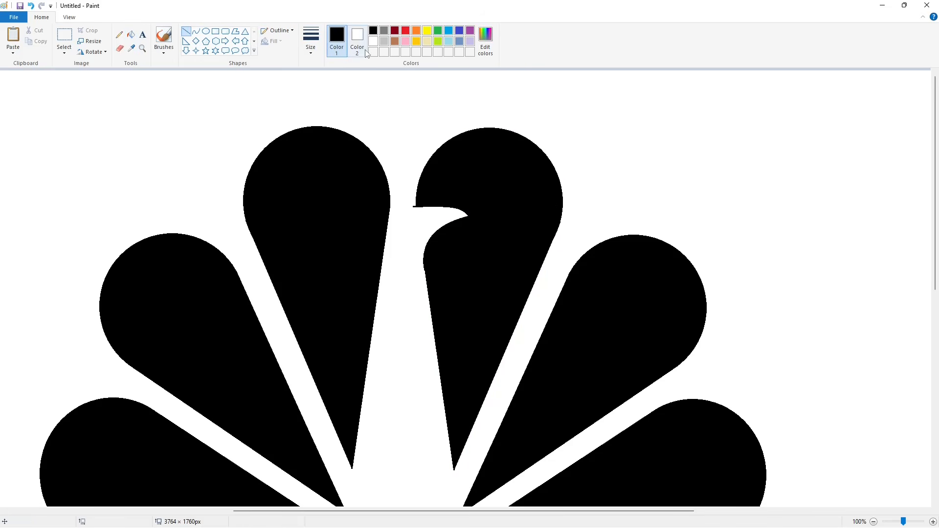
click(374, 41)
drag(414, 198, 414, 214)
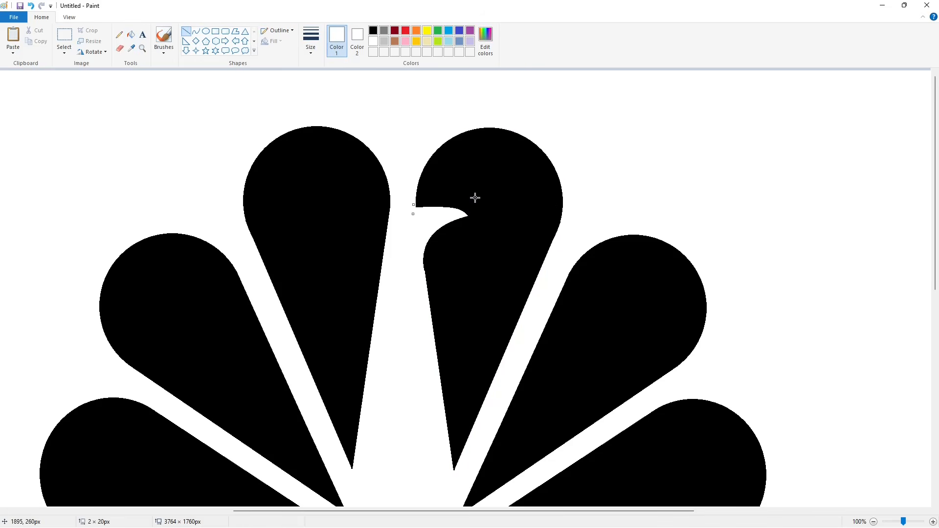
mouse_move(423, 277)
mouse_down()
mouse_move(426, 229)
mouse_move(417, 227)
mouse_move(421, 242)
mouse_up()
Step: Touch up the beak notch with short, thickest-width black lines at its inner corner and outer edge
click(311, 41)
click(332, 129)
click(373, 31)
drag(470, 214, 470, 218)
click(514, 200)
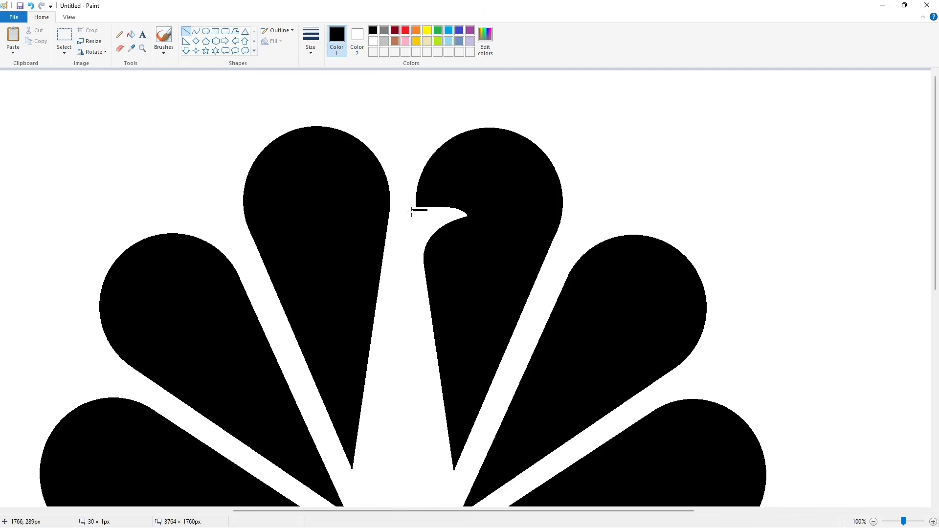
drag(411, 211, 412, 210)
click(373, 41)
Step: Draw a wide black-outlined rectangle beneath the petals, extending past both sides of the fan
scroll(447, 201, down, 1)
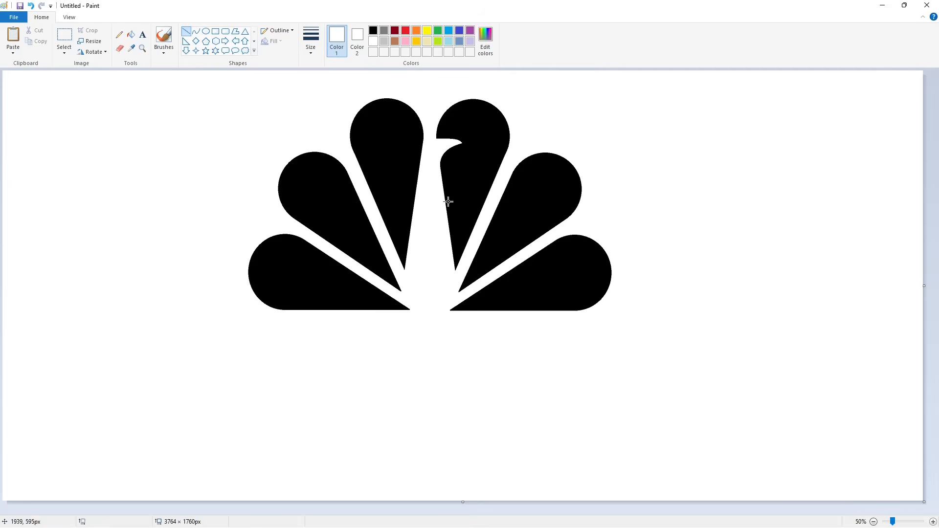
click(215, 30)
click(373, 30)
mouse_move(137, 319)
mouse_down()
mouse_move(157, 346)
mouse_move(728, 440)
mouse_up()
drag(441, 440, 442, 441)
drag(433, 319, 436, 335)
click(608, 289)
Step: Fill the rectangle together with its outline in solid lavender
click(131, 35)
click(431, 372)
click(470, 42)
click(431, 367)
Step: Draw a black ellipse about 456 px high with the thinnest outline, spanning the left part of the lavender band's height
click(205, 32)
click(311, 41)
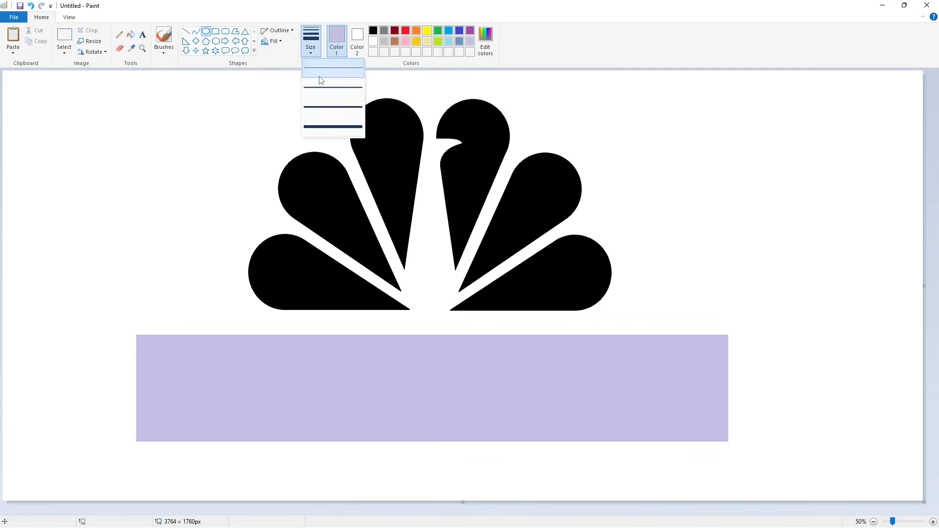
click(321, 74)
click(373, 31)
drag(196, 343, 301, 444)
drag(249, 408, 258, 399)
drag(263, 435, 263, 446)
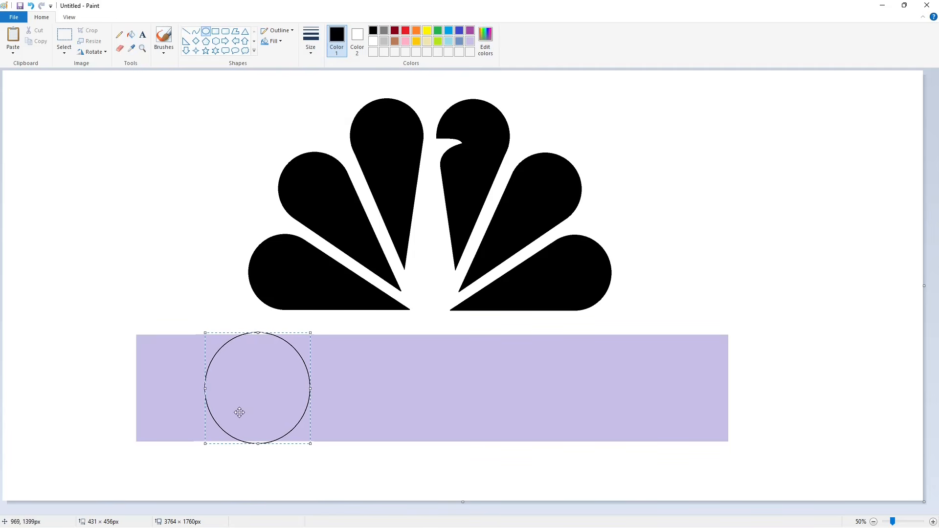
drag(206, 390, 202, 389)
drag(311, 389, 319, 391)
click(351, 399)
mouse_move(230, 363)
mouse_down()
mouse_move(293, 418)
mouse_move(259, 389)
mouse_up()
drag(257, 413, 266, 420)
drag(288, 389, 296, 394)
click(372, 403)
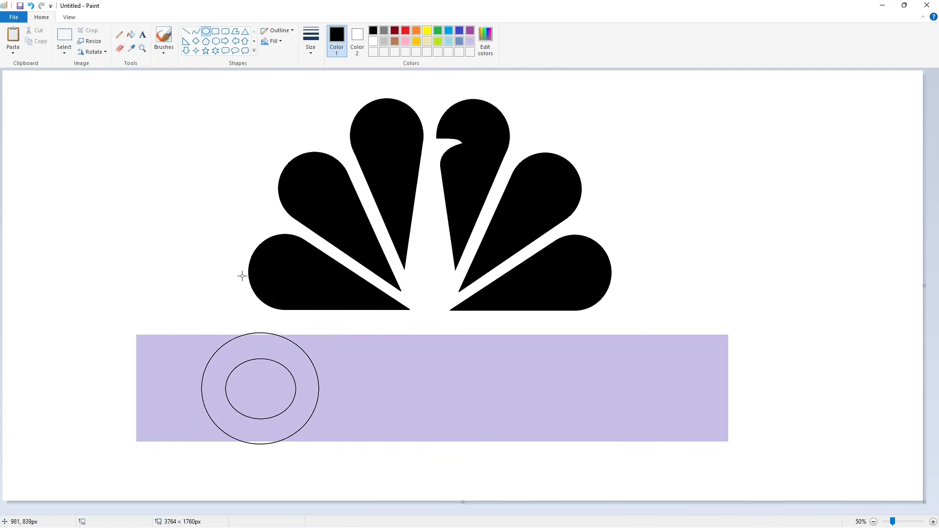
key(ctrl+z)
Step: Draw a smaller ellipse of about 283 × 255 px centred inside the large ellipse
drag(226, 374, 295, 415)
mouse_move(262, 399)
mouse_down()
mouse_move(258, 386)
mouse_move(275, 420)
mouse_up()
drag(286, 405, 289, 404)
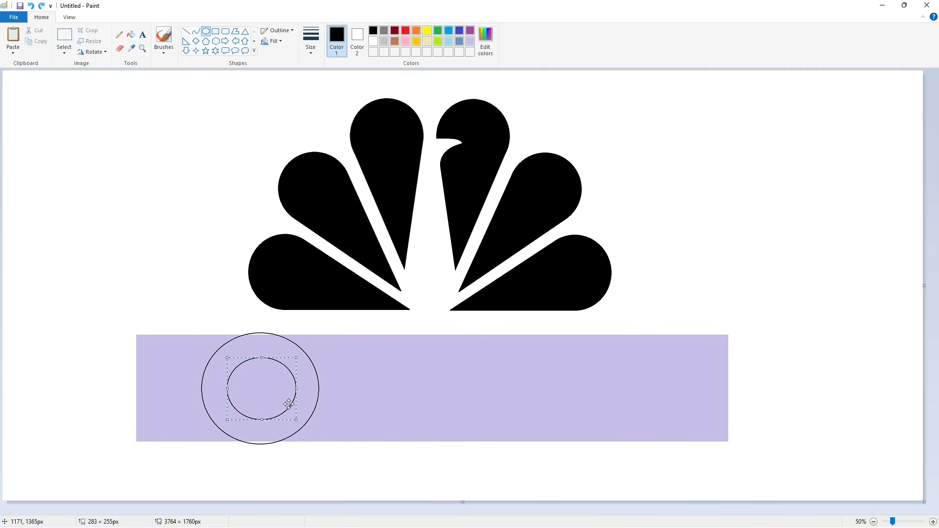
click(347, 396)
Step: Fill the ring between the two ellipses, including its outlines, with solid purple
click(131, 35)
click(373, 42)
click(309, 389)
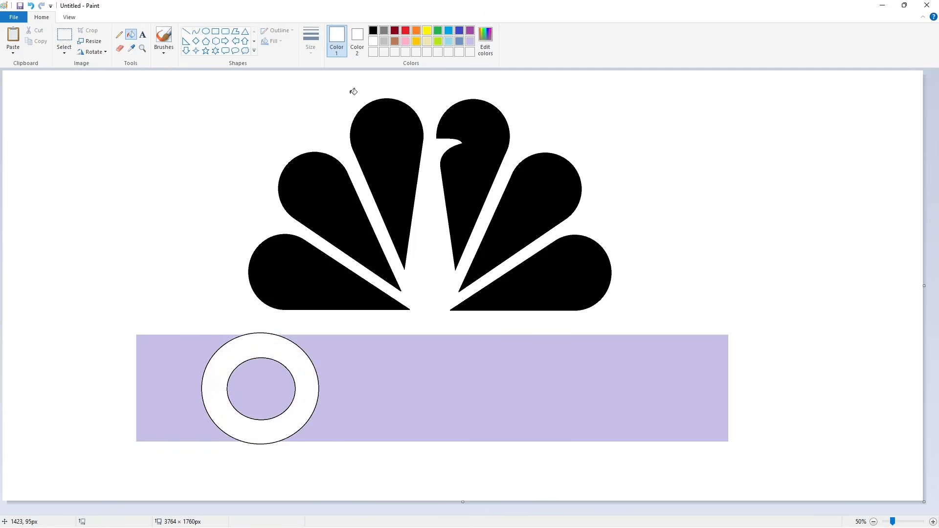
click(373, 31)
click(289, 352)
click(470, 31)
click(280, 351)
Step: Cut the ring's right side open with two slanted lavender lines and lavender fill, and color the remaining C black
click(186, 31)
click(471, 42)
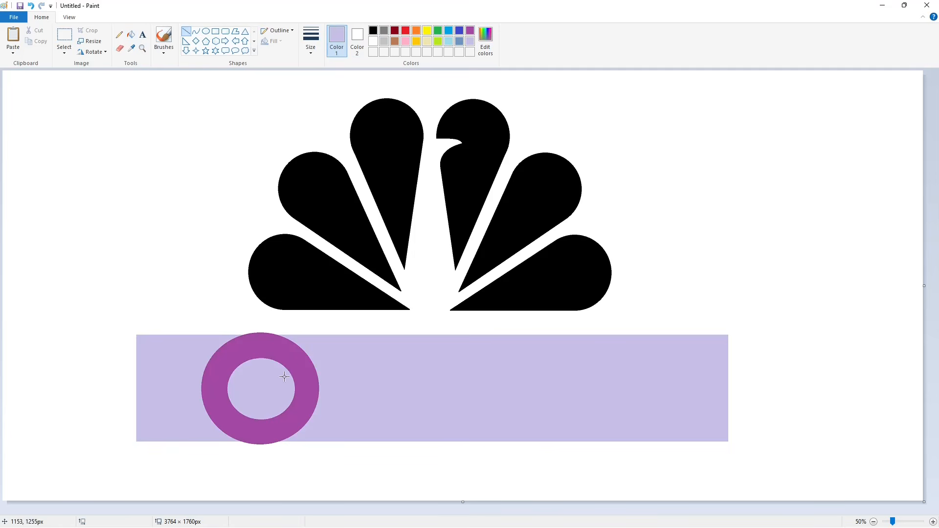
drag(288, 370, 307, 353)
drag(292, 404, 308, 421)
click(131, 34)
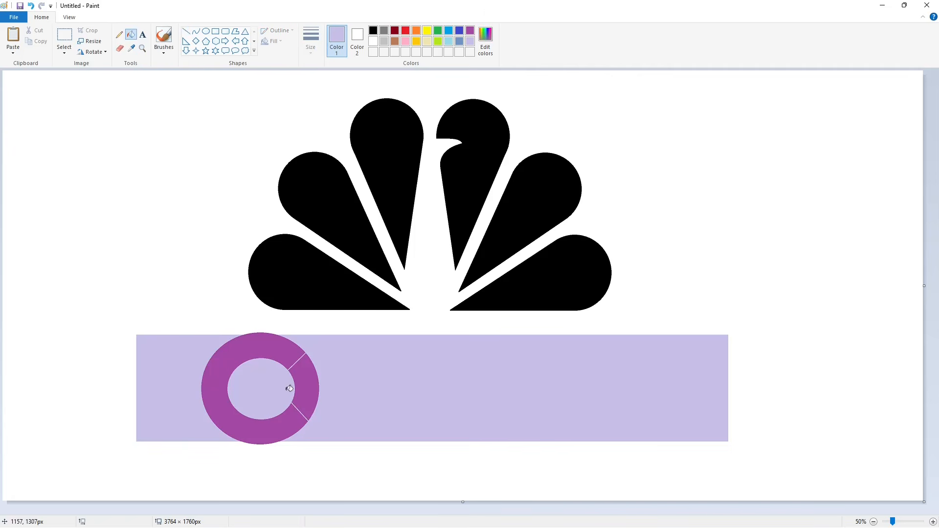
click(292, 389)
click(373, 31)
click(264, 345)
Step: Outline a letter N beside the C with straight black lines and fill it black
click(186, 31)
drag(321, 332, 321, 457)
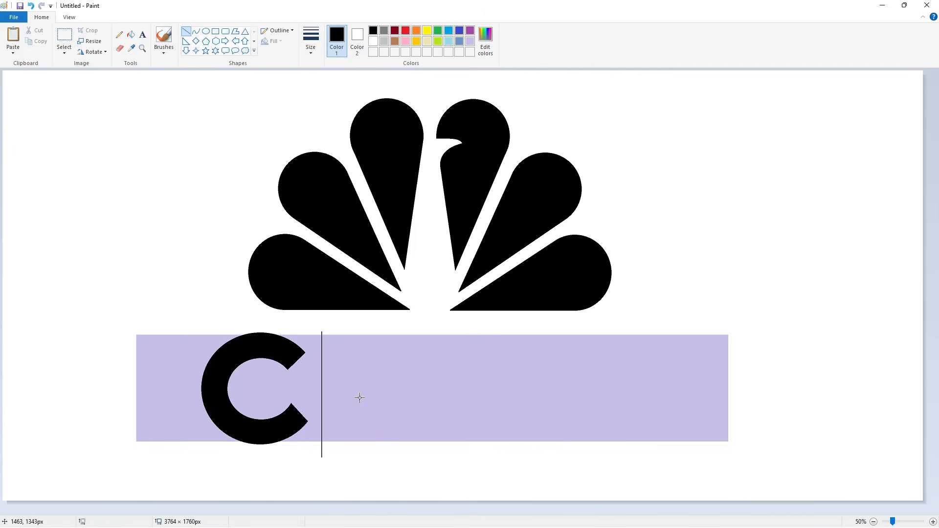
drag(345, 372, 344, 452)
drag(345, 372, 402, 455)
drag(396, 404, 333, 318)
mouse_move(394, 403)
mouse_down()
mouse_move(395, 325)
mouse_move(418, 452)
mouse_up()
click(131, 35)
click(335, 346)
Step: Draw the B's outer outline beside the N: a vertical line about 453 px long and two stacked, overlapping ellipses, the lower about 279 × 255 px
click(186, 31)
drag(439, 332, 439, 443)
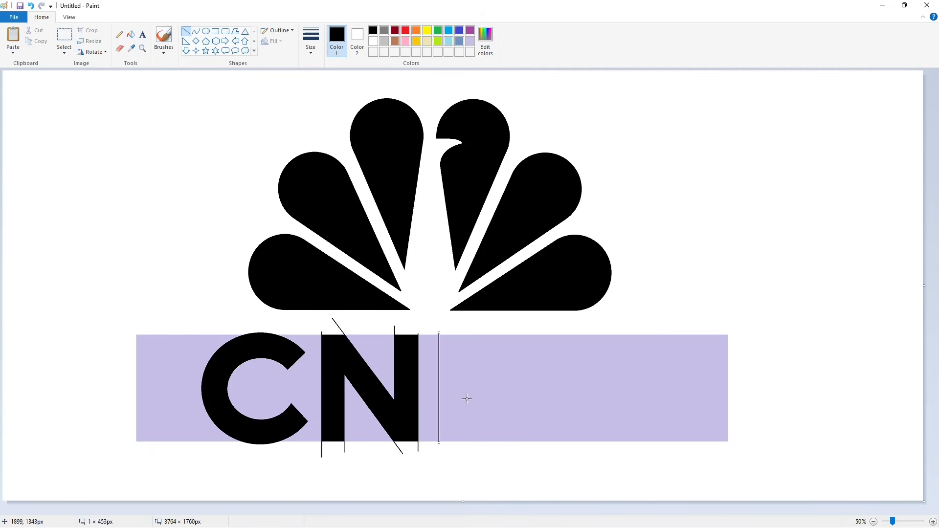
click(206, 31)
drag(486, 334, 533, 386)
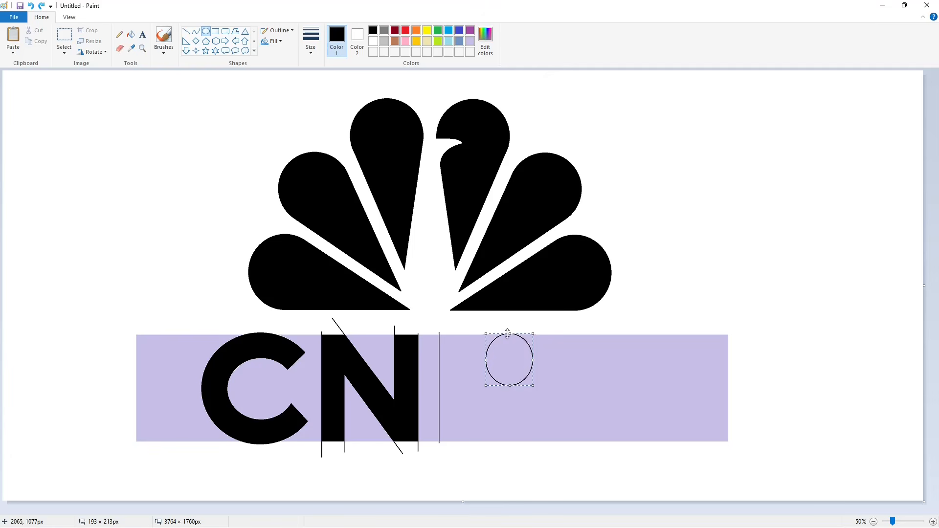
mouse_move(486, 361)
mouse_down()
mouse_move(507, 389)
mouse_move(504, 335)
mouse_move(477, 363)
mouse_move(532, 439)
mouse_move(514, 424)
mouse_move(506, 442)
mouse_up()
click(569, 378)
drag(479, 389, 508, 380)
drag(472, 410, 469, 410)
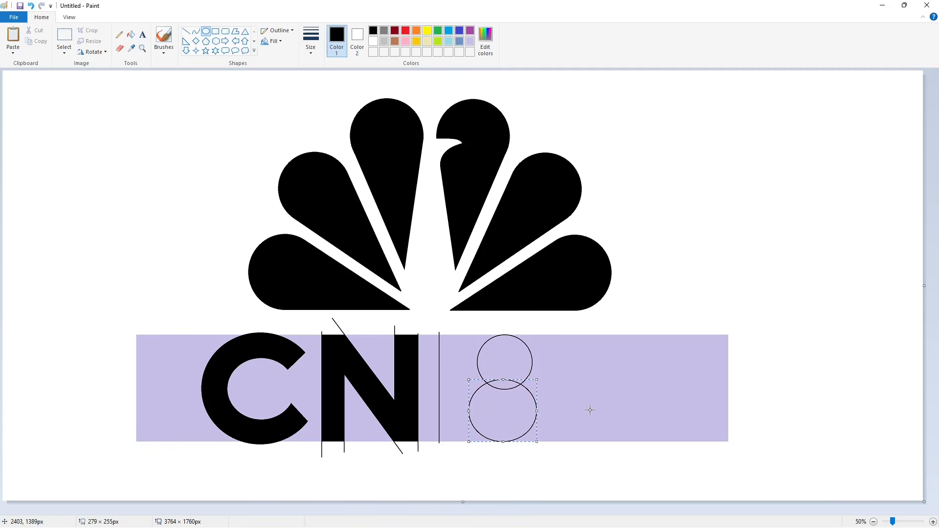
click(590, 410)
Step: Add the B's inner stem edge as a shorter vertical line and draw a small circle inside each of the two ellipses
click(186, 31)
drag(460, 347, 460, 429)
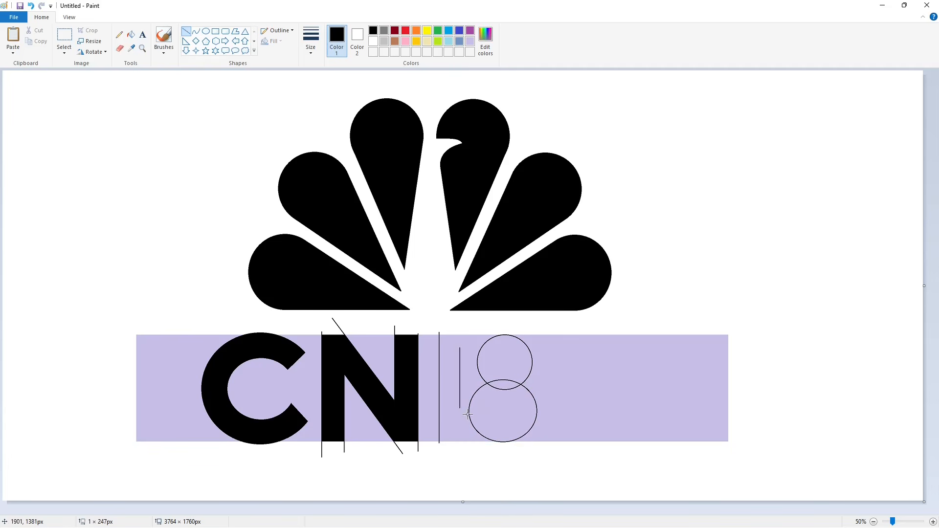
click(206, 32)
mouse_move(489, 355)
mouse_down()
mouse_move(509, 376)
mouse_move(512, 421)
mouse_up()
click(558, 380)
click(568, 412)
Step: Draw four horizontal dark red lines from the tops and bottoms of the small circles across the B's inner stem line
click(934, 522)
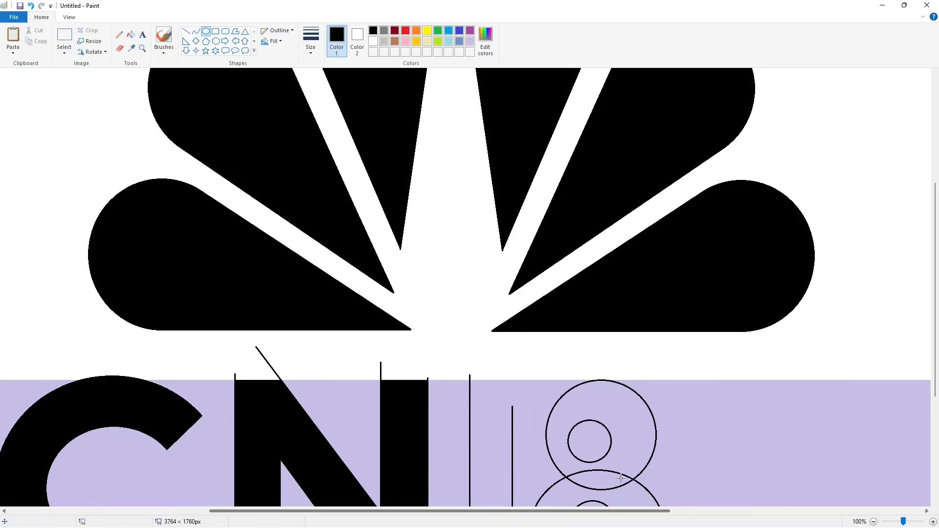
scroll(521, 230, down, 3)
click(395, 30)
click(186, 32)
drag(489, 310, 591, 311)
drag(592, 352, 492, 352)
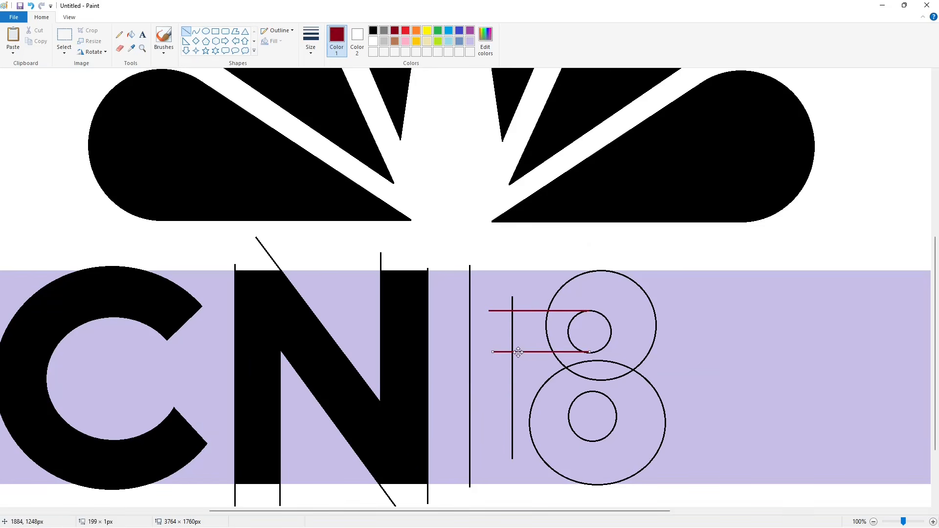
click(660, 373)
drag(594, 441, 493, 441)
click(662, 410)
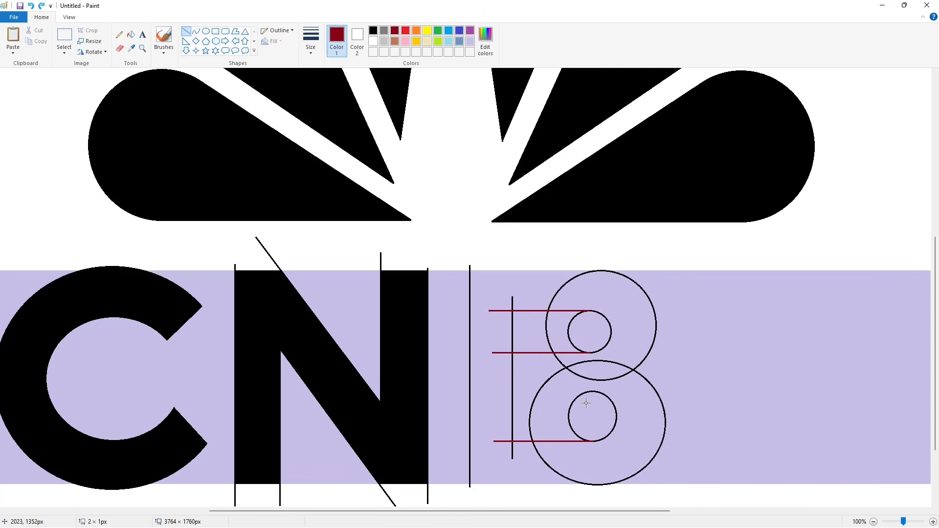
drag(592, 391, 493, 391)
Step: Fill the B's stem, bowls and middle bar with black, leaving the two counters lavender
click(131, 34)
click(373, 31)
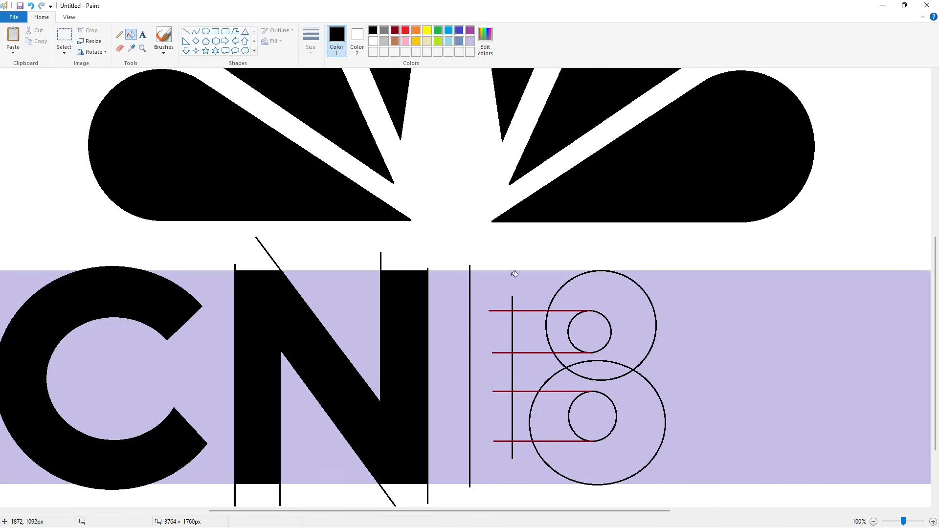
click(488, 280)
click(645, 411)
click(529, 367)
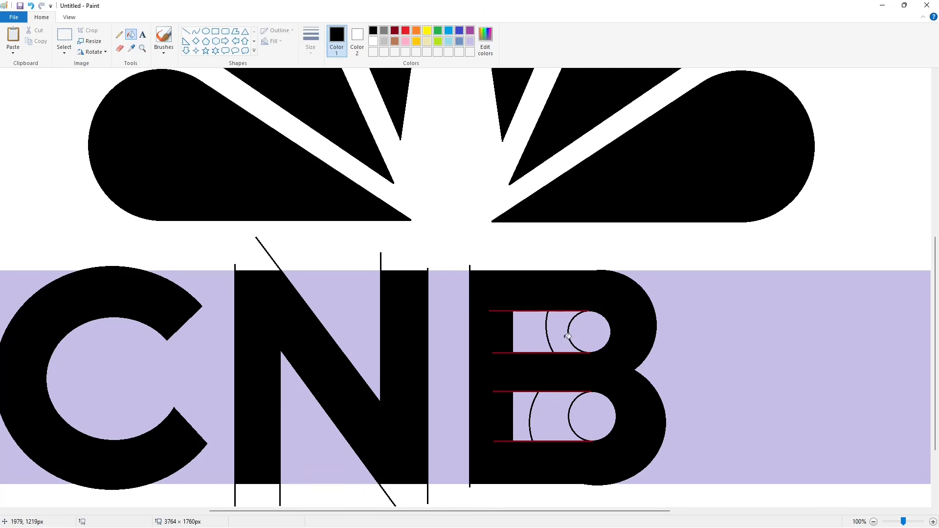
Step: Remove the leftover black arcs inside the B's two counters by filling them with lavender
click(470, 41)
click(548, 337)
click(570, 340)
click(530, 422)
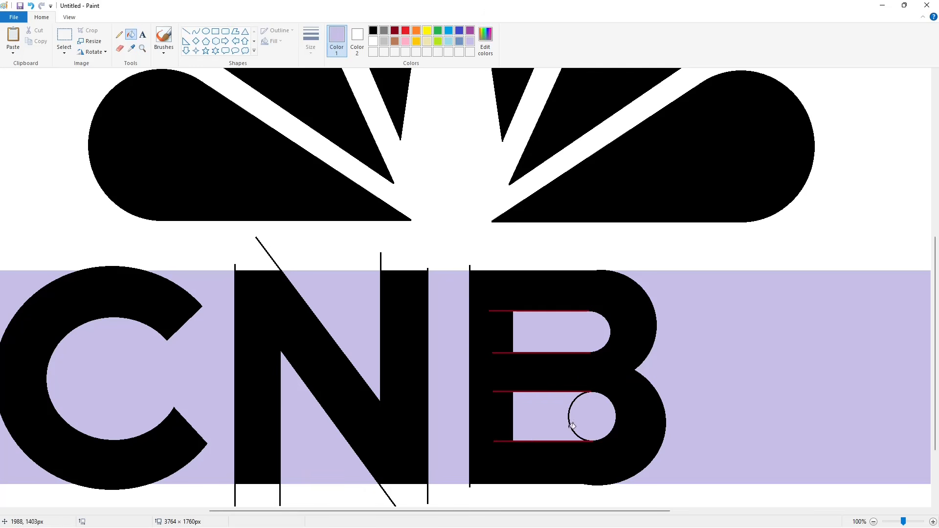
click(570, 426)
Step: Merge the dark red guide lines into the B by filling the letter dark red and refilling it black
click(395, 31)
click(553, 290)
click(374, 31)
click(553, 291)
Step: Cut the overshooting line ends off the N and B with thicker white horizontal lines along the letters' upper and lower edges
click(187, 32)
click(312, 41)
click(333, 128)
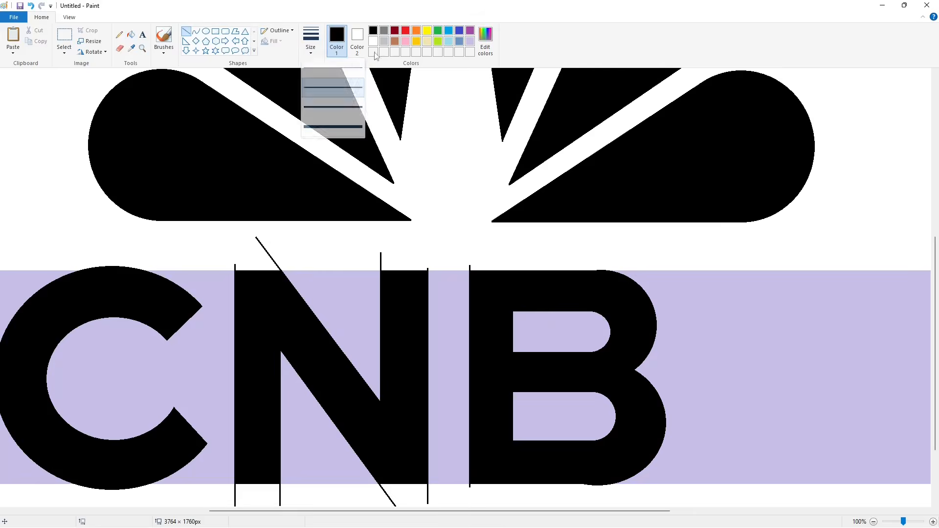
click(374, 42)
drag(231, 488, 640, 488)
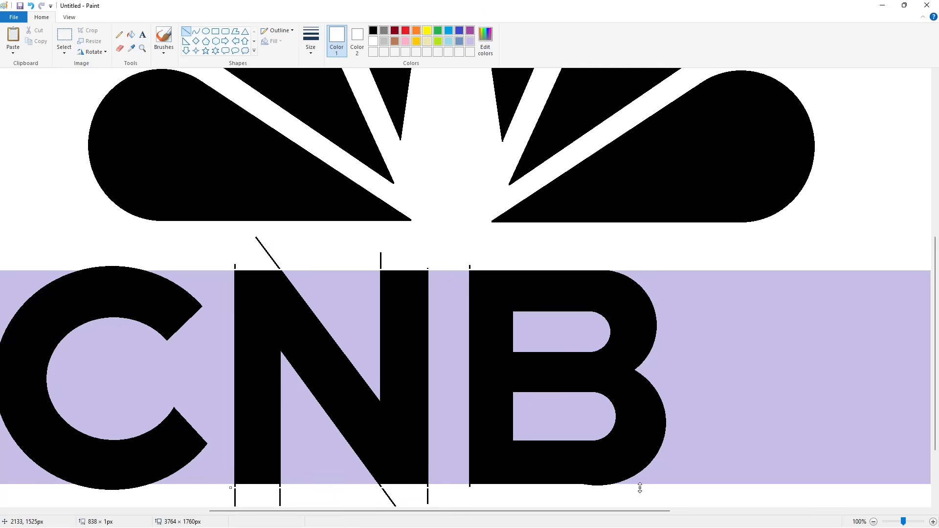
Step: Fill the lavender areas around the C and N, before the B and inside its counters with white
click(131, 34)
click(26, 276)
click(357, 313)
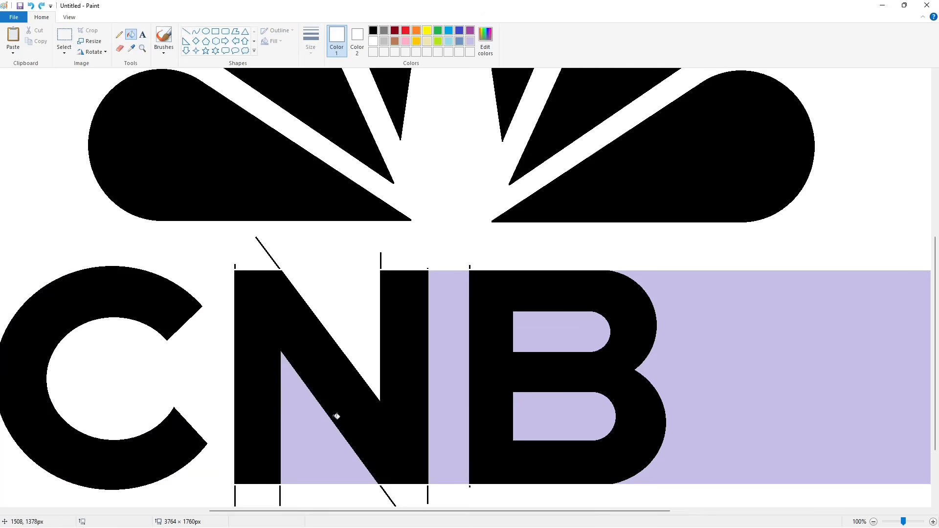
click(301, 435)
click(448, 377)
click(563, 332)
click(563, 416)
Step: Erase the detached black line stubs above and below the N and B by filling them with white
scroll(473, 264, down, 2)
click(235, 398)
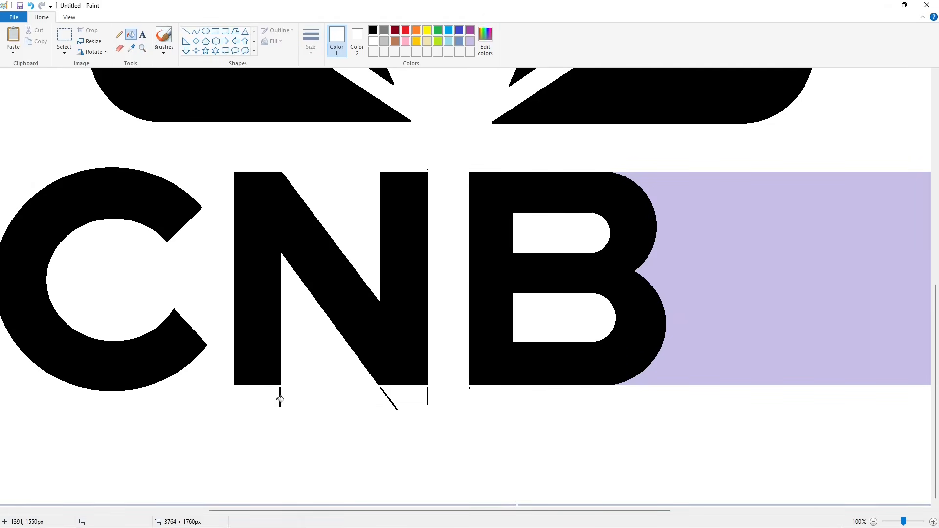
scroll(430, 276, up, 2)
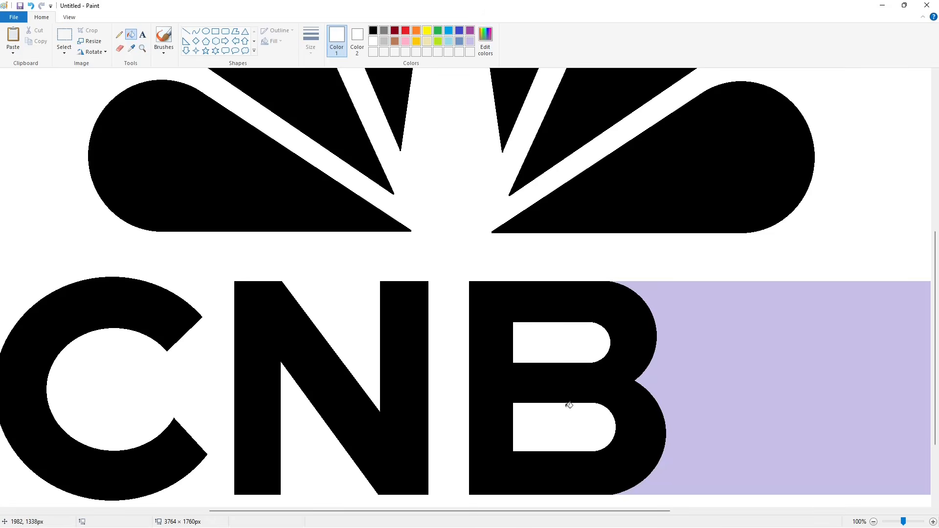
Step: Copy the letter C, place the duplicate after the B and nudge it up level with the other letters
scroll(683, 395, down, 1)
click(64, 37)
drag(134, 321, 311, 468)
key(ctrl+c)
key(ctrl+v)
drag(114, 137, 593, 392)
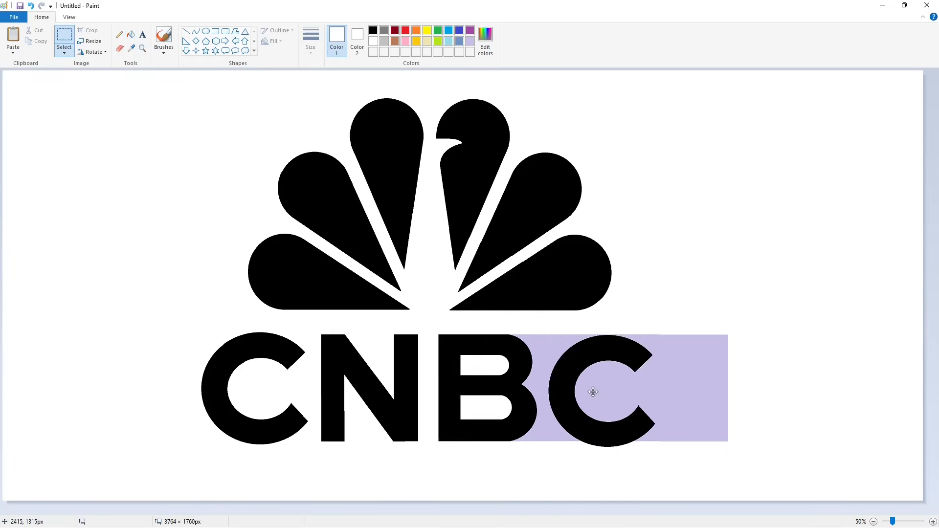
key(Up)
key(Up)
key(Up)
key(Up)
key(Up)
key(Up)
Step: Fill the remaining lavender background around and inside the last C with white
click(132, 37)
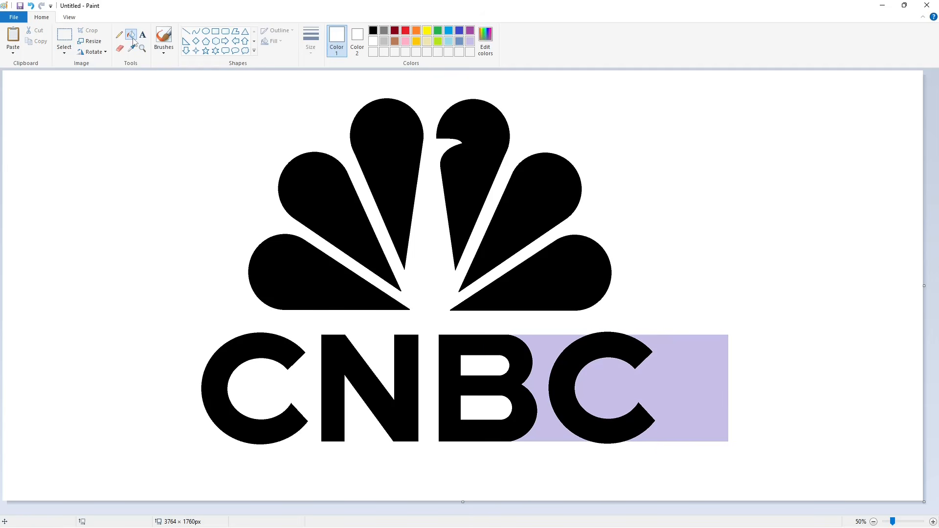
click(542, 372)
click(603, 385)
click(449, 30)
click(485, 37)
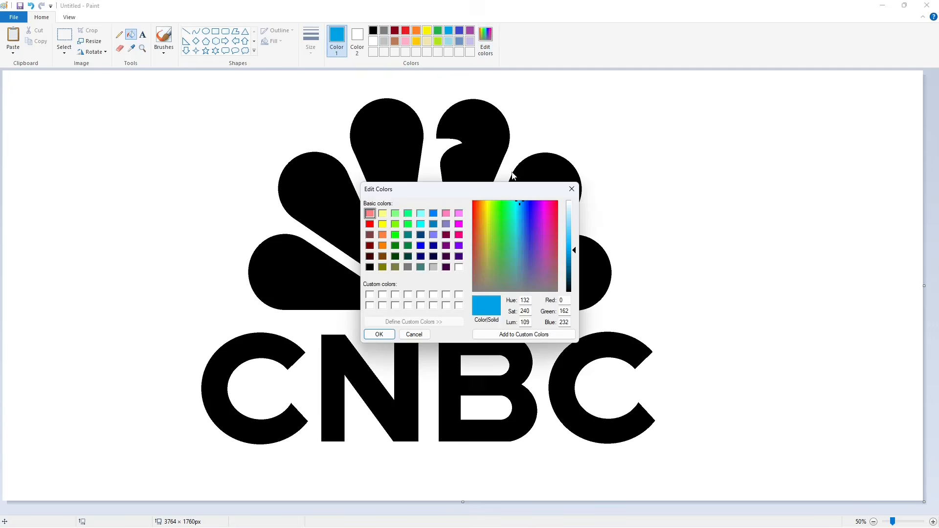
click(521, 207)
click(523, 201)
click(568, 257)
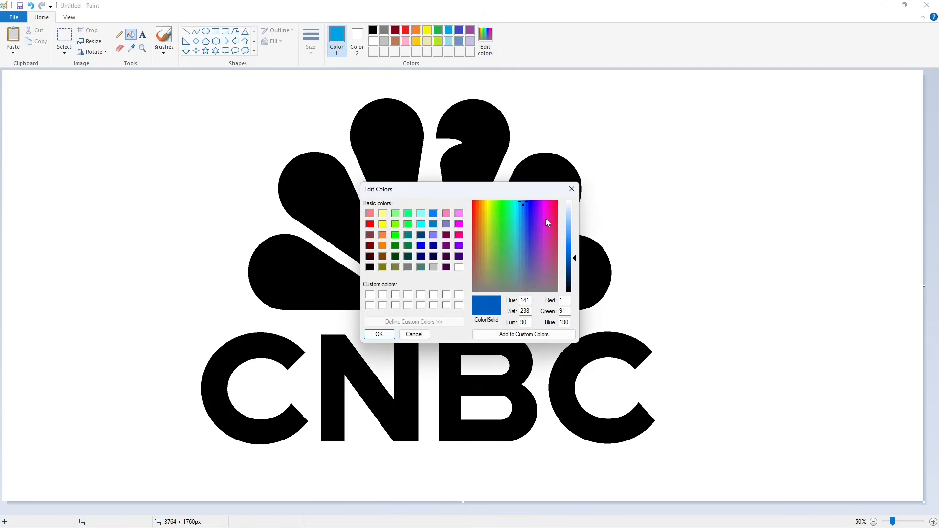
click(572, 189)
Step: Define a custom dark blue with red 2, green 52 and blue 168
click(488, 50)
drag(529, 208, 525, 204)
drag(573, 259, 573, 265)
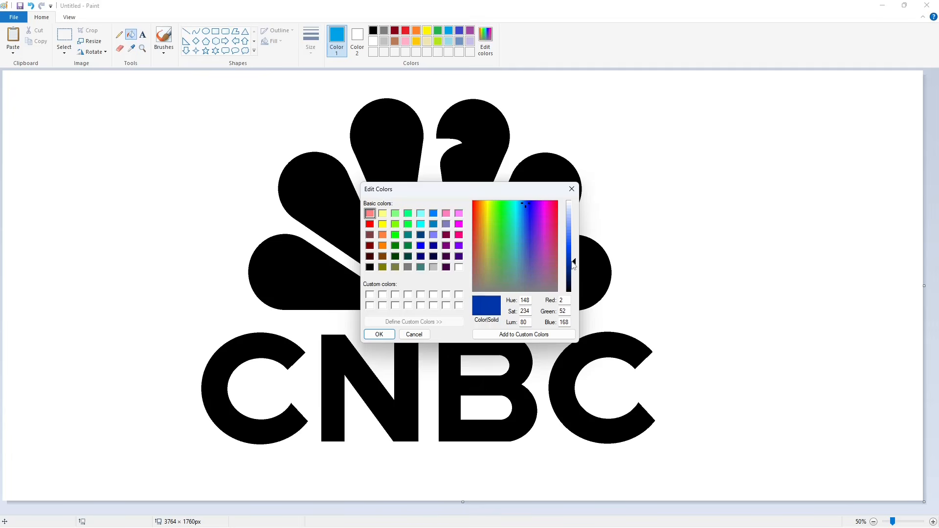
click(380, 334)
Step: Define a custom violet by shifting the indigo palette color toward a lighter purple
click(459, 31)
click(486, 39)
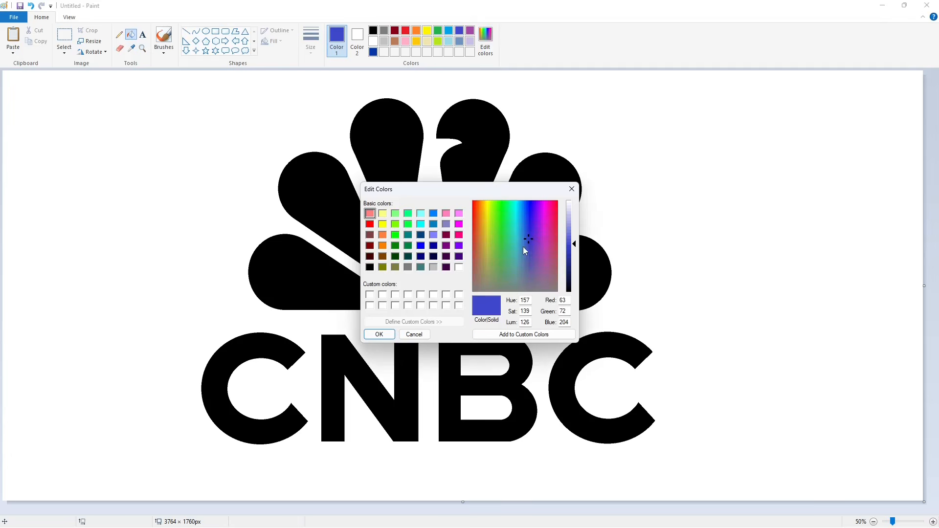
drag(536, 227, 574, 238)
click(379, 335)
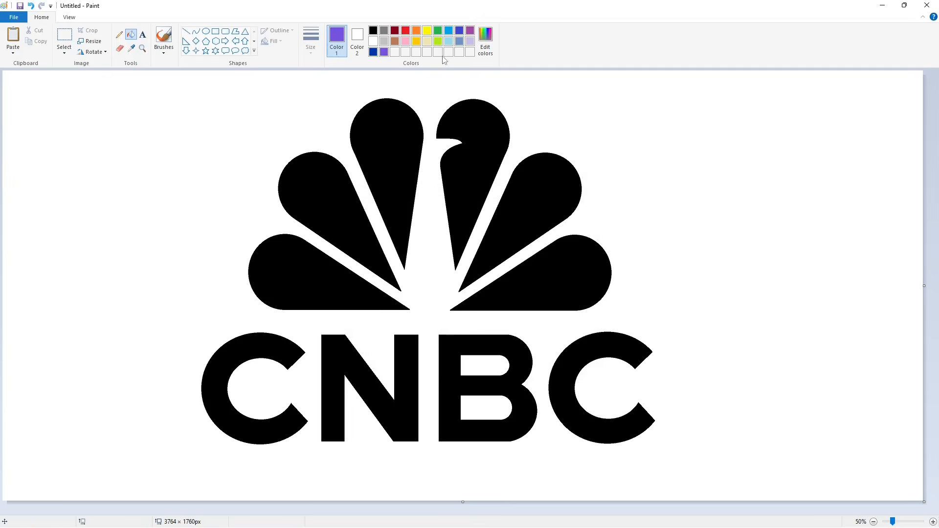
click(448, 31)
click(484, 53)
mouse_move(521, 201)
mouse_down()
mouse_move(521, 211)
mouse_move(518, 204)
mouse_up()
key(Escape)
click(485, 41)
click(523, 202)
drag(574, 251, 574, 234)
click(571, 189)
Step: Define a custom bright sky blue by shifting the hue and raising the luminosity of the palette's turquoise
click(485, 39)
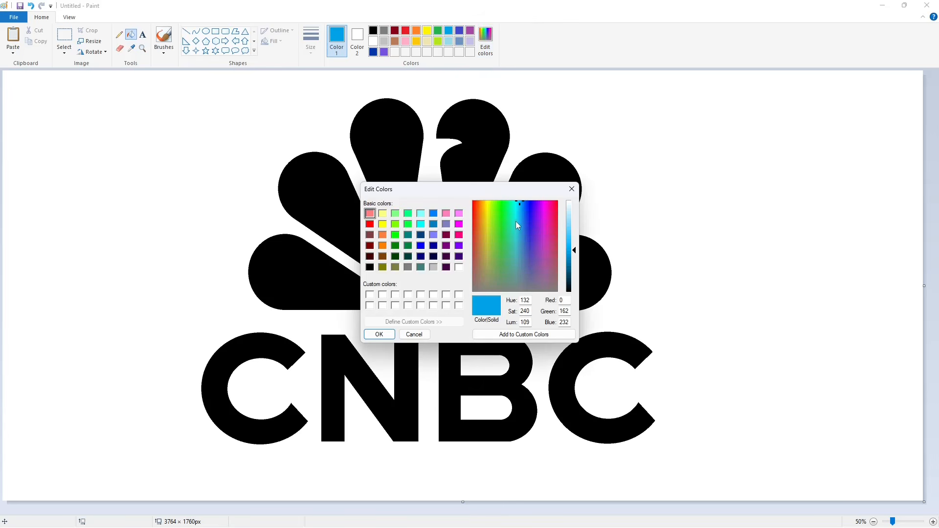
drag(517, 225, 520, 201)
click(567, 240)
click(380, 334)
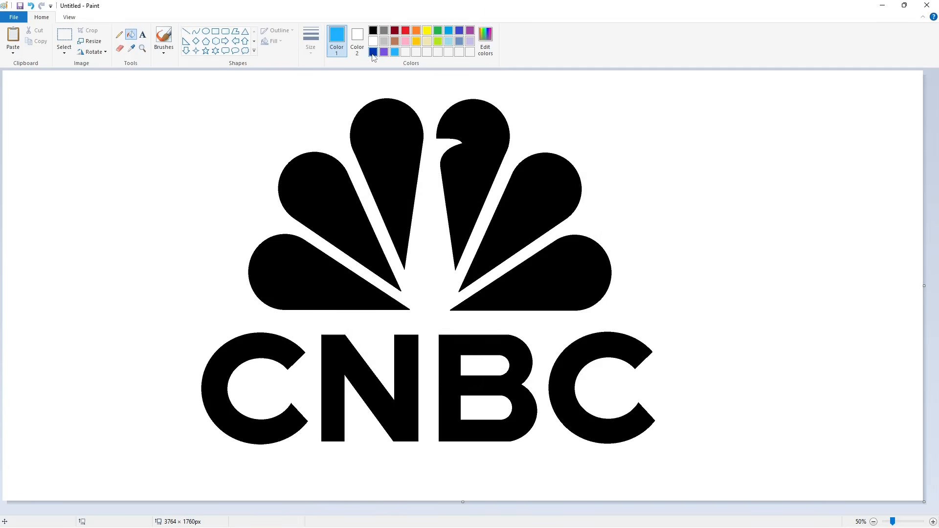
Step: Fill all four CNBC letters with the custom dark blue and recolor them in a slightly darker custom shade
click(373, 52)
click(282, 345)
click(342, 356)
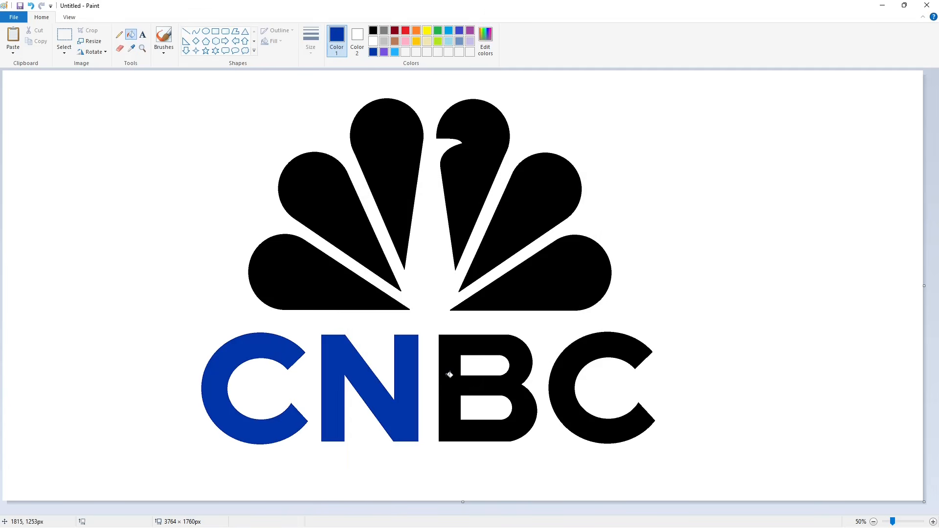
click(450, 375)
click(561, 385)
click(486, 39)
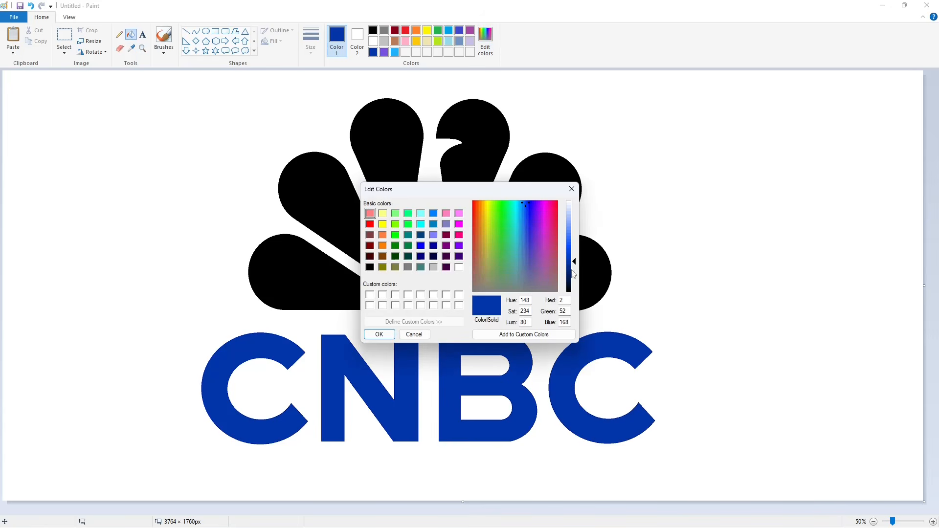
click(375, 338)
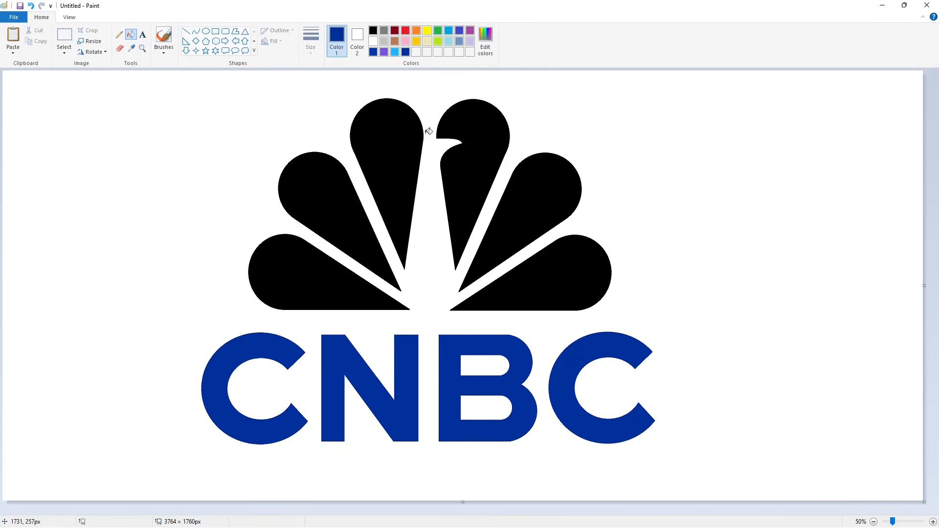
Step: Fill the lowest left petal with gold and the middle left petal with orange
click(414, 43)
click(321, 275)
click(416, 32)
click(343, 196)
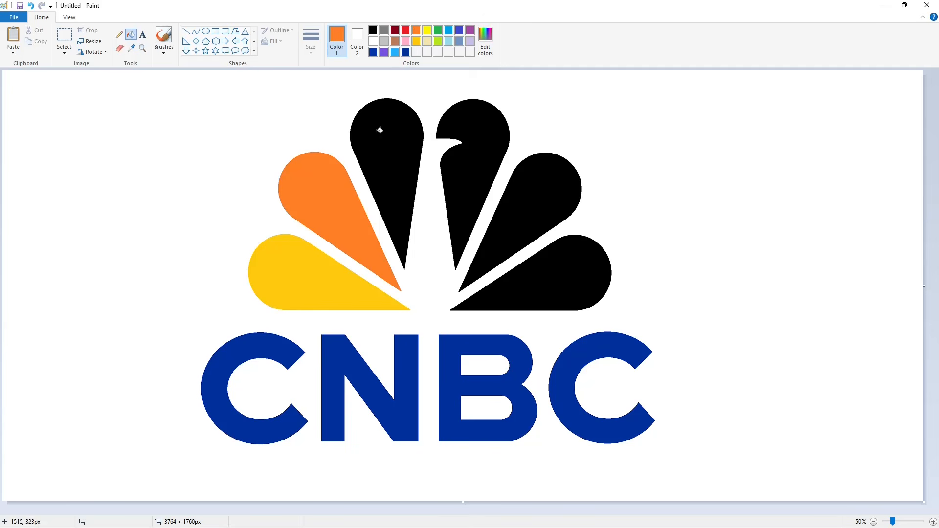
Step: Define a slightly lighter custom red and fill the uppermost left petal with it
click(406, 30)
click(485, 40)
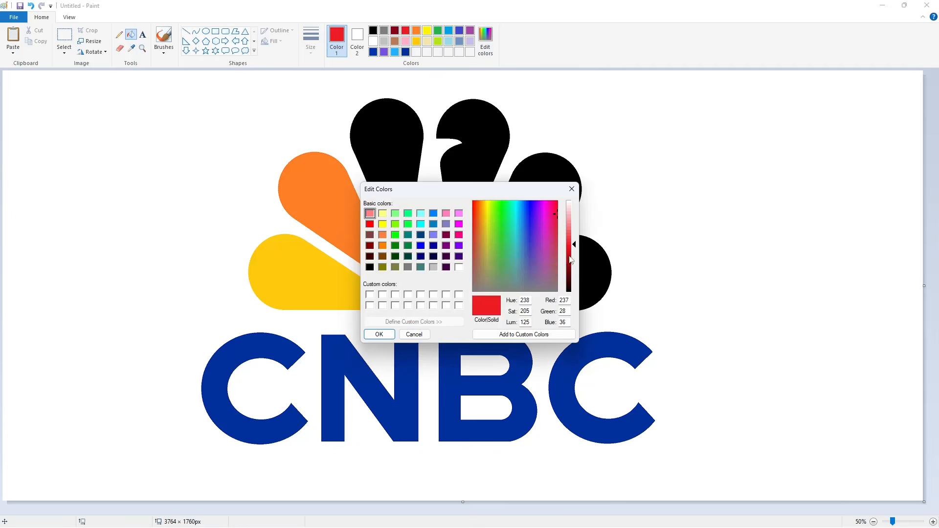
click(379, 334)
click(391, 168)
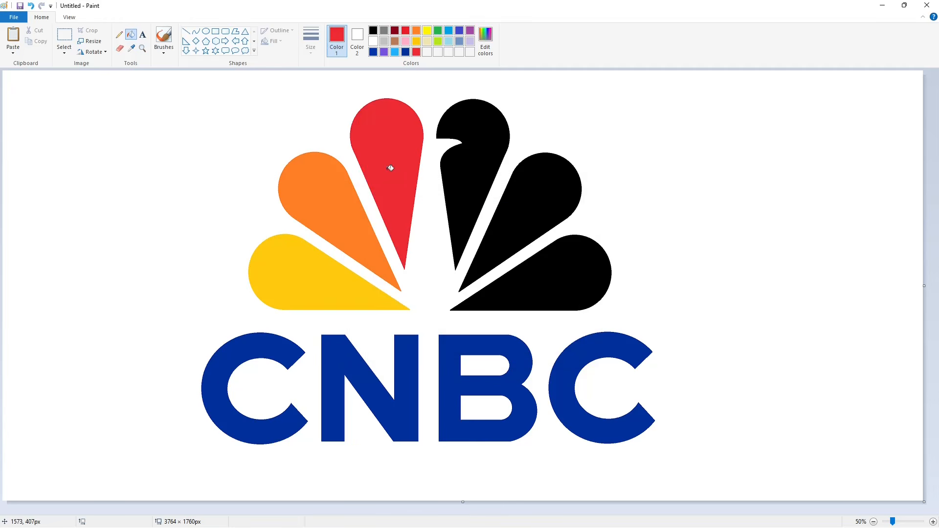
Step: Fill the petal with the beak notch with the custom violet and recolor it with red 131, green 94, blue 227
click(384, 52)
click(487, 138)
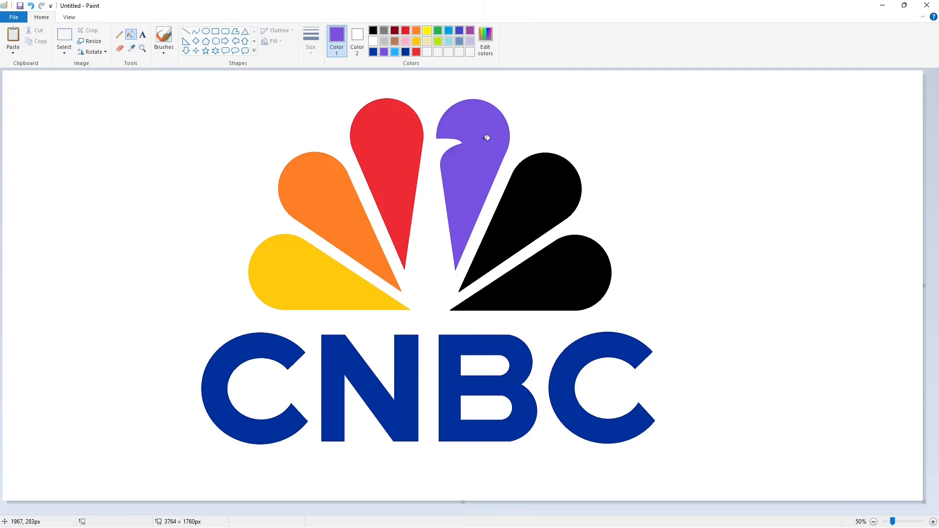
click(485, 39)
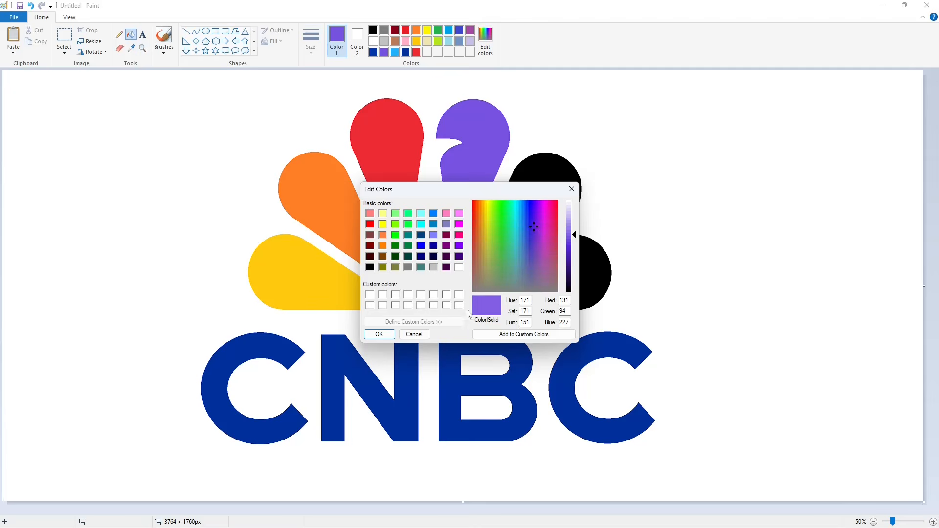
click(384, 335)
click(461, 191)
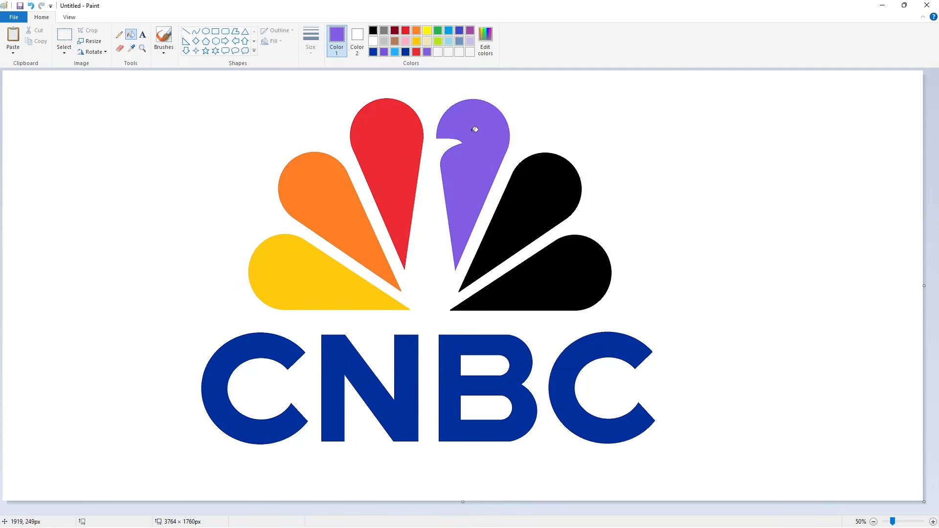
Step: Raise the violet's luminosity a little more and refill the beak-notched petal with the lighter shade
click(486, 39)
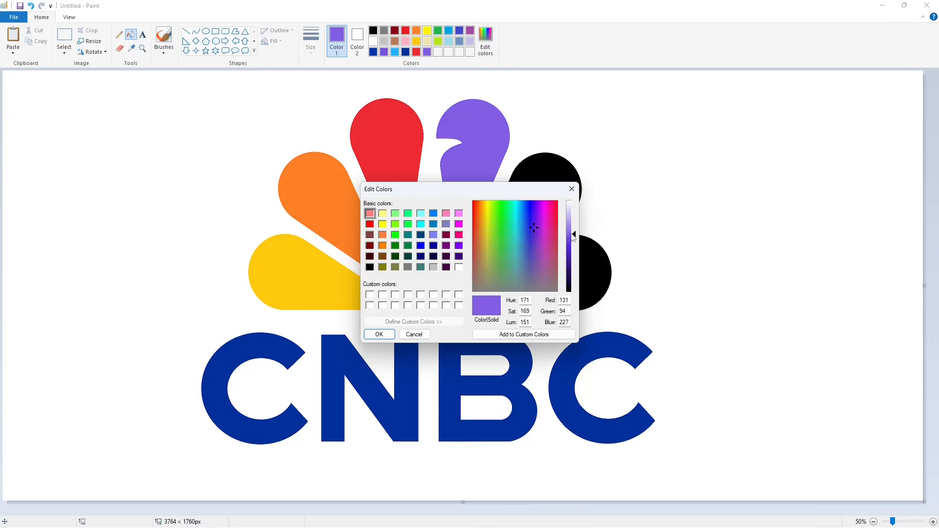
drag(574, 237, 574, 232)
click(386, 334)
click(472, 201)
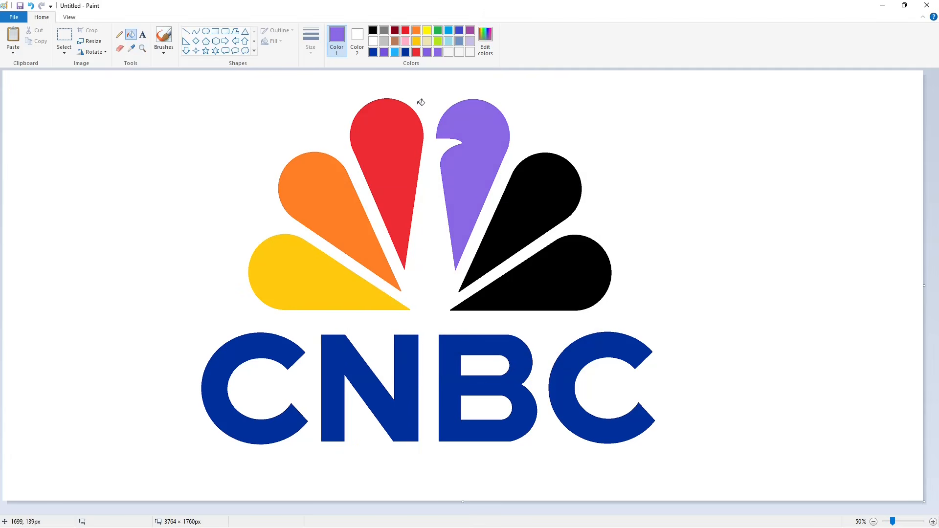
Step: Fill the middle right petal with the custom sky blue and the lowest right petal with green
click(395, 52)
click(530, 190)
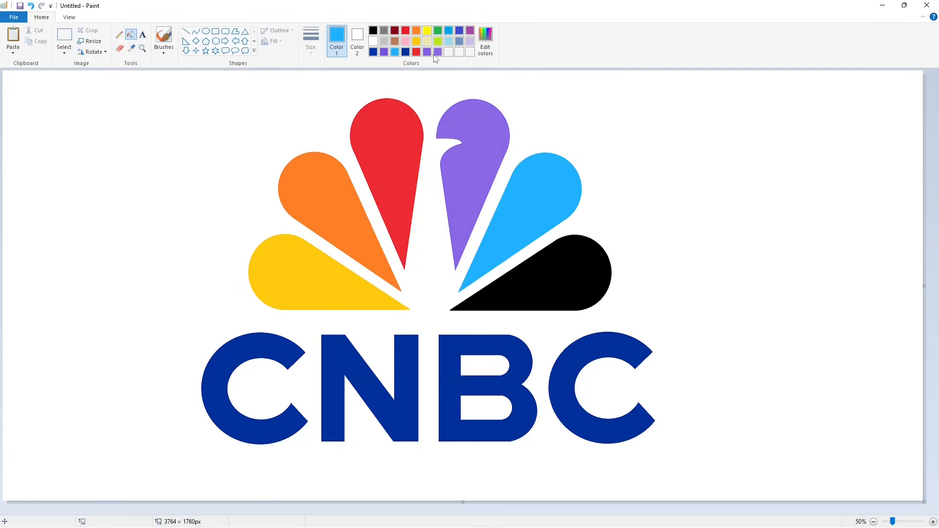
click(565, 274)
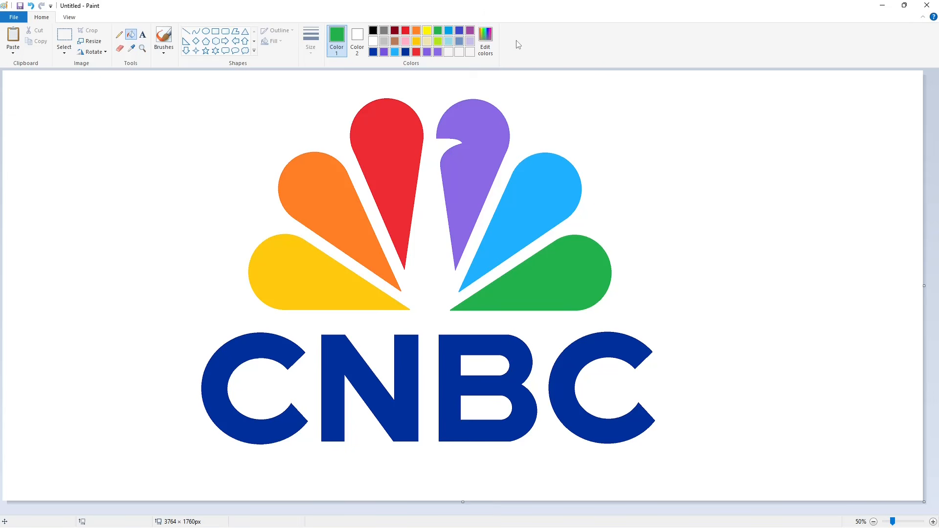